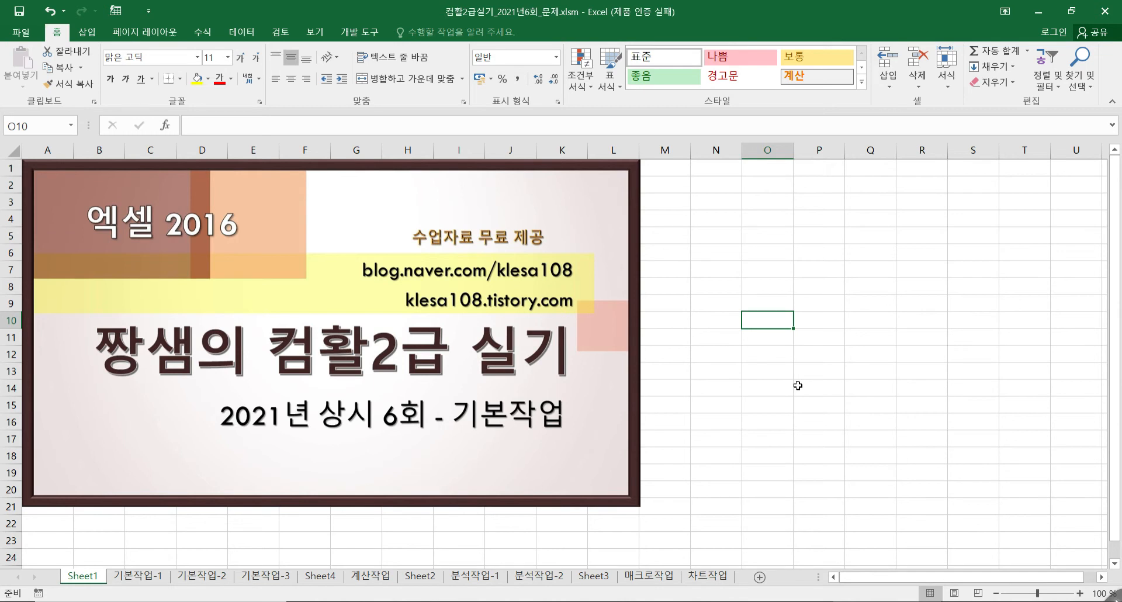
On the 기본작업-2 sheet, merge and center the title across A1:G1.
{"action": "left_click", "coordinate": [145, 577]}
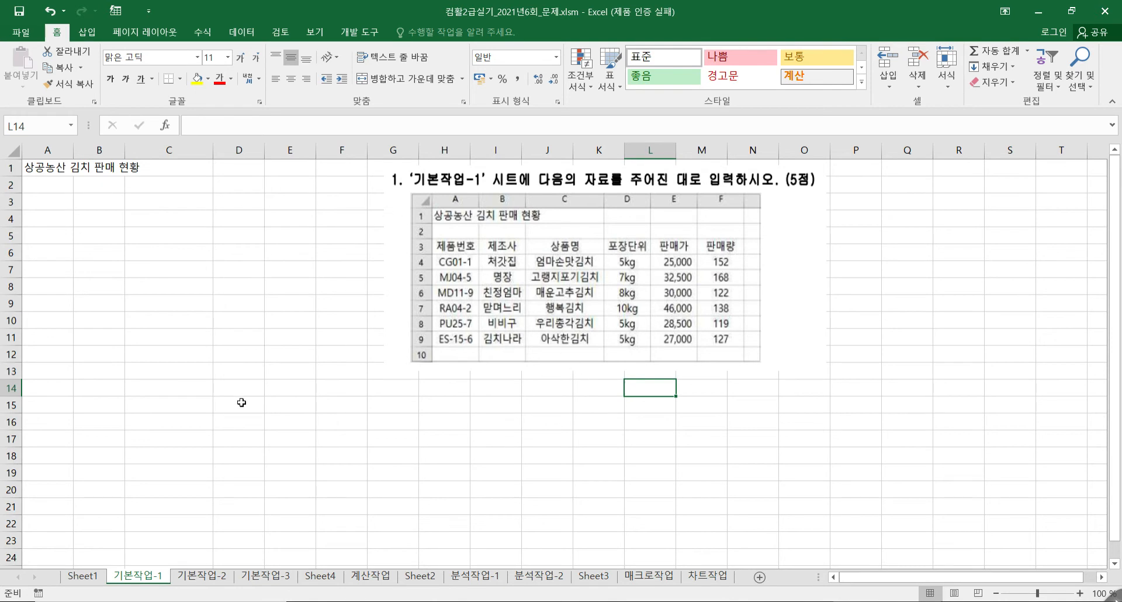
{"action": "left_click", "coordinate": [202, 575]}
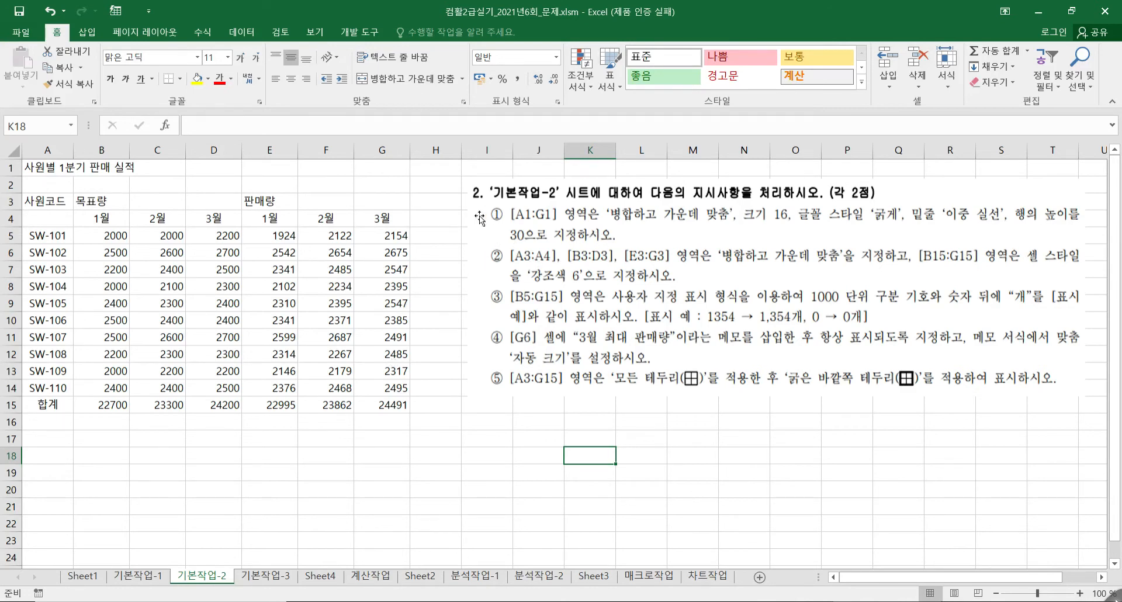
{"action": "left_click_drag", "start_coordinate": [56, 167], "coordinate": [381, 163]}
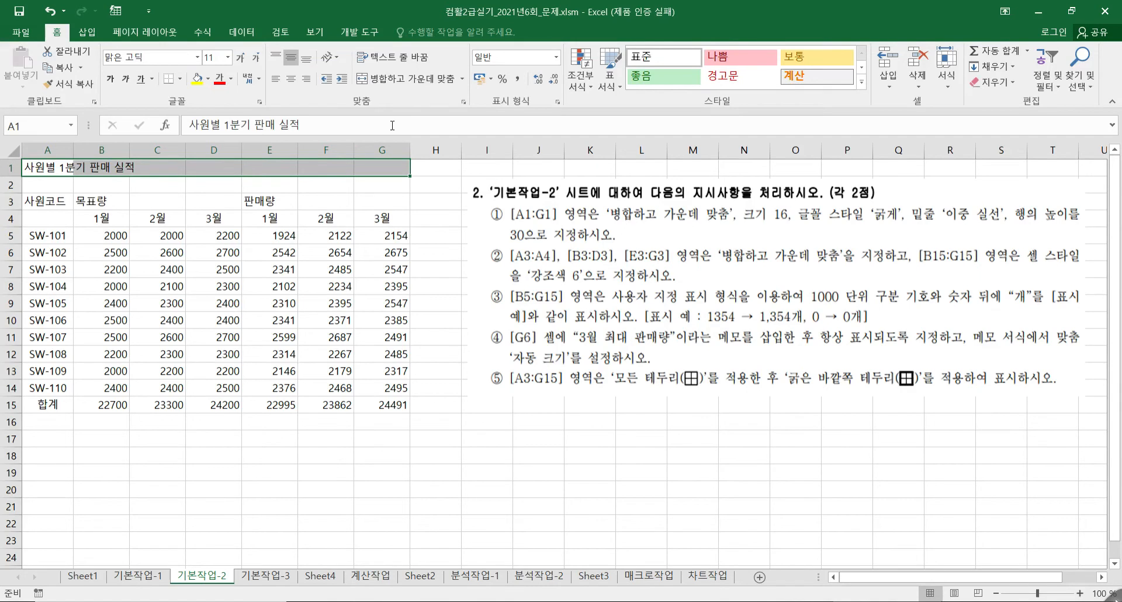
{"action": "left_click", "coordinate": [403, 79]}
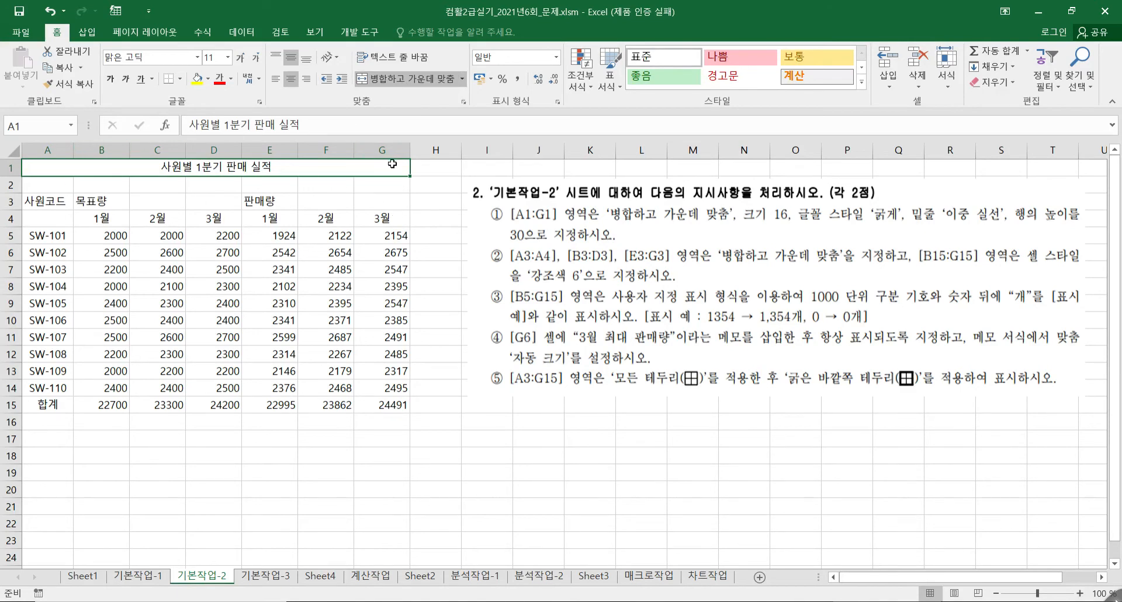
Set the merged title in A1:G1 to font size 16 and bold.
{"action": "left_click", "coordinate": [227, 58]}
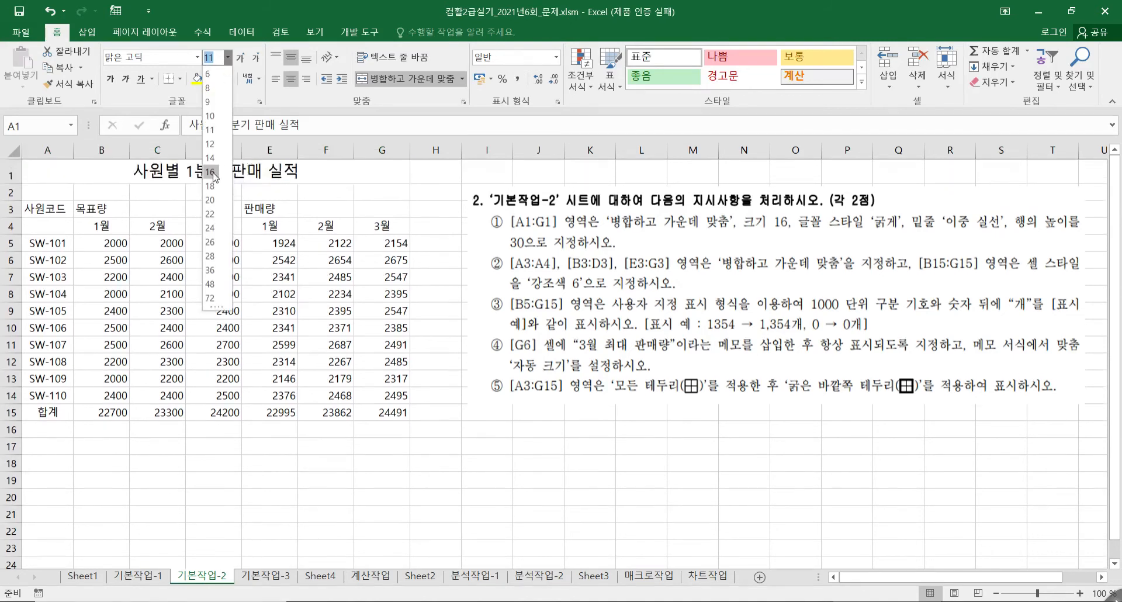
{"action": "left_click", "coordinate": [214, 170]}
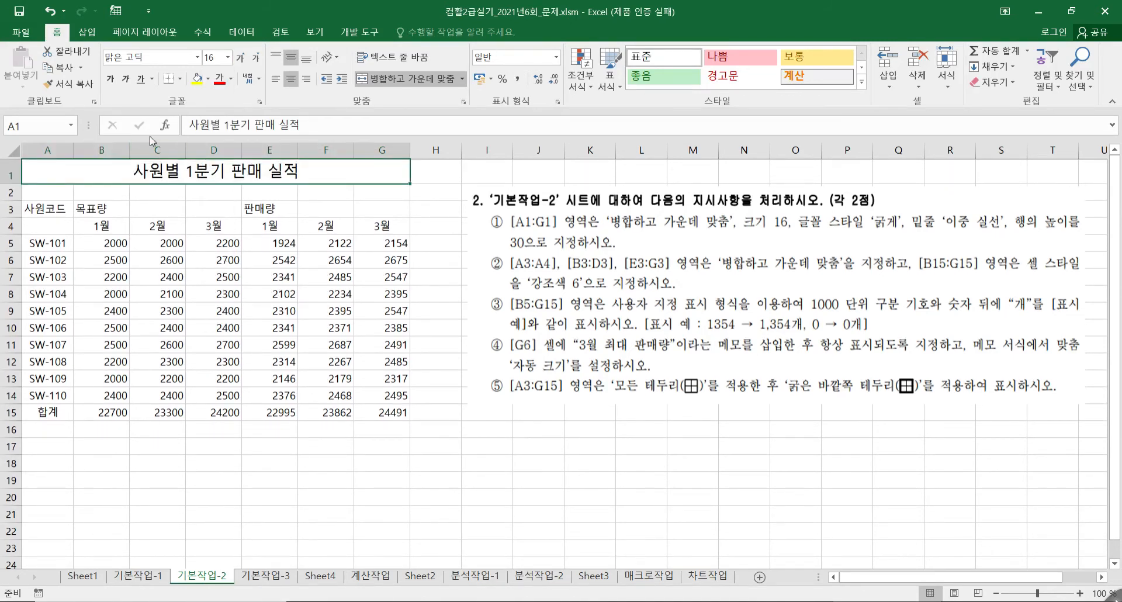
{"action": "left_click", "coordinate": [108, 78]}
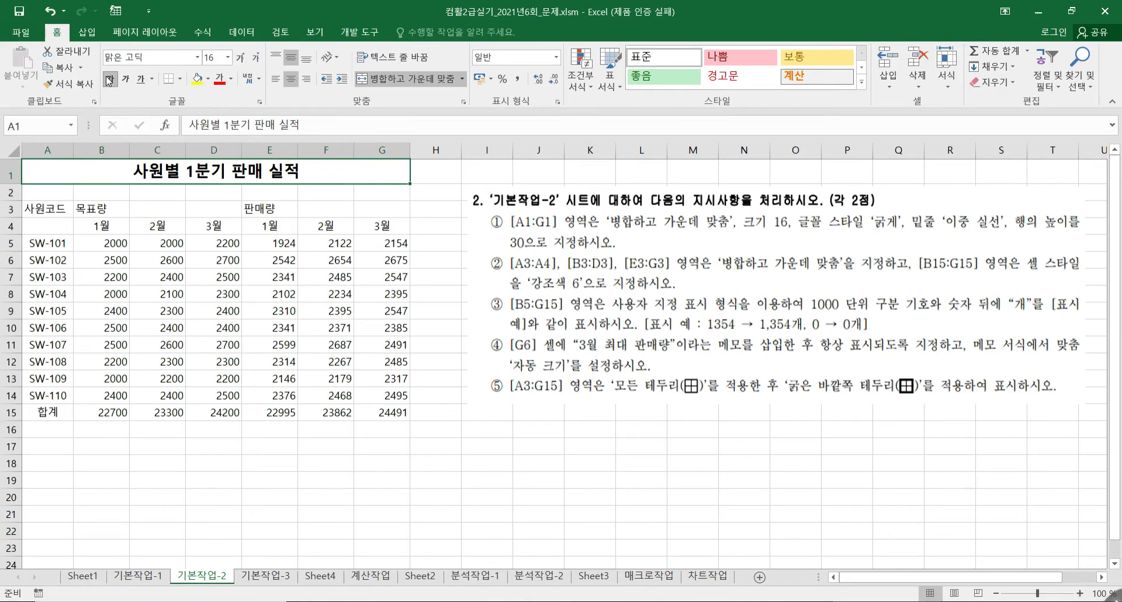
Try to apply a double underline to the merged title in A1:G1.
{"action": "left_click", "coordinate": [151, 80]}
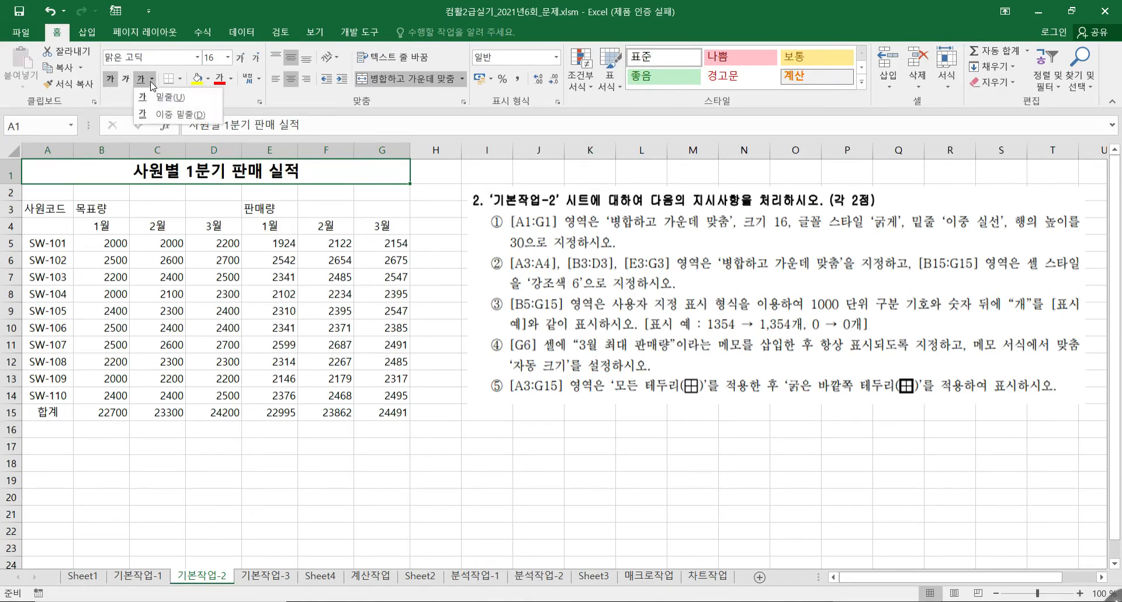
{"action": "left_click", "coordinate": [172, 116]}
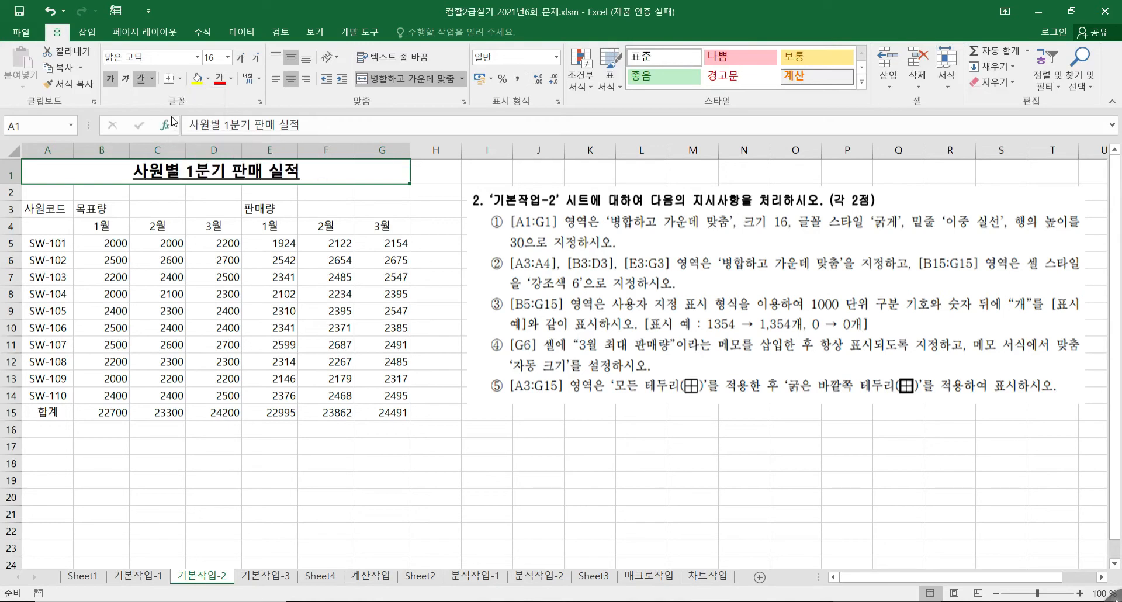
{"action": "left_click", "coordinate": [181, 79]}
{"action": "left_click", "coordinate": [181, 79]}
{"action": "left_click", "coordinate": [152, 78]}
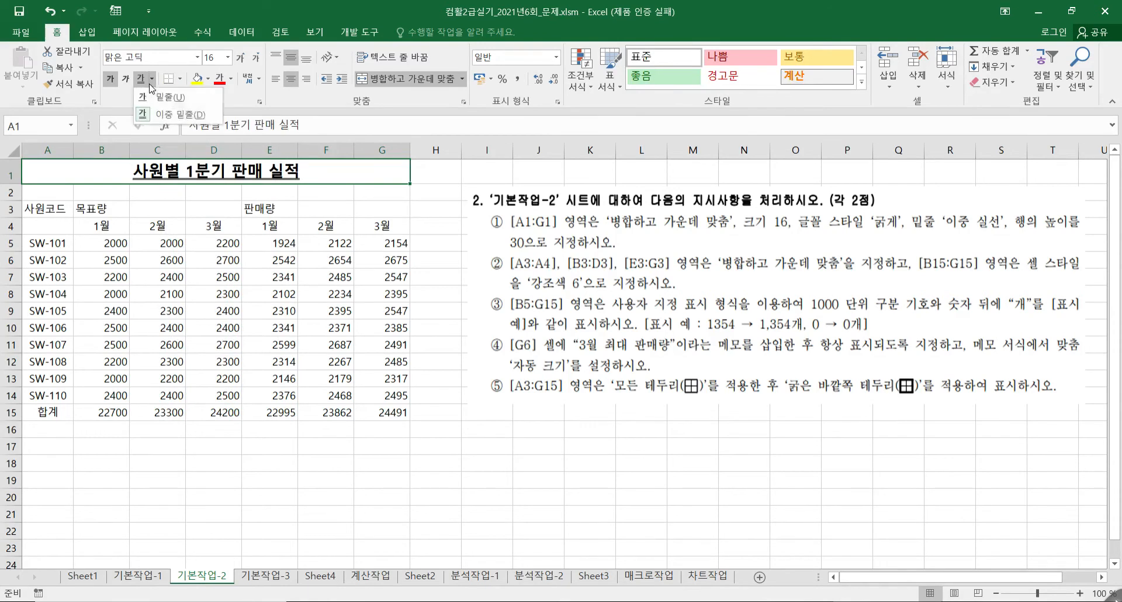
{"action": "left_click", "coordinate": [194, 117]}
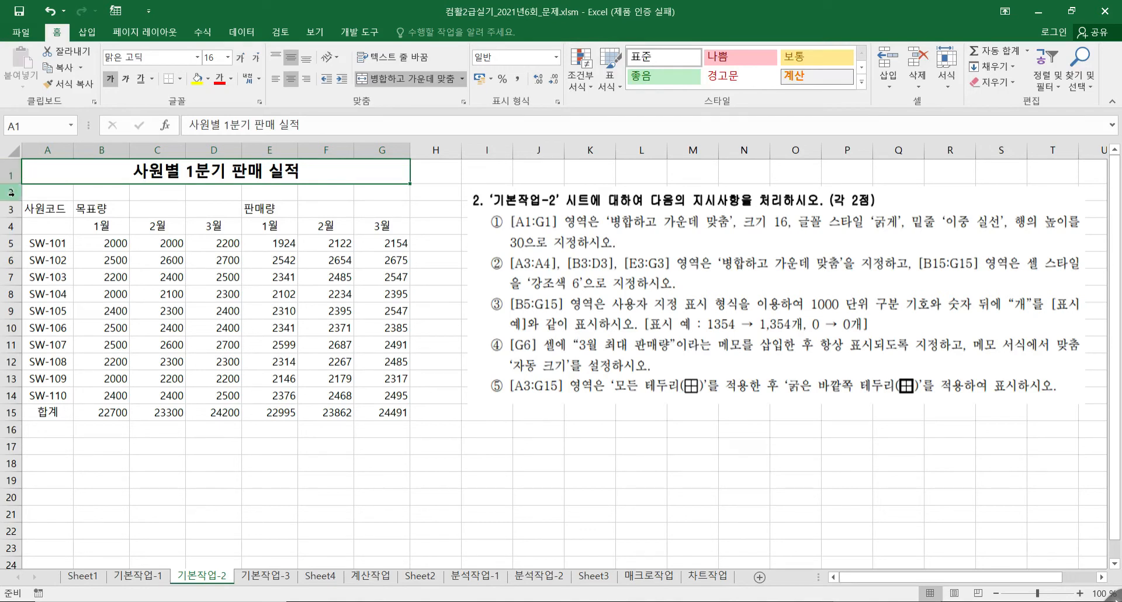
{"action": "left_click_drag", "start_coordinate": [13, 183], "coordinate": [19, 187]}
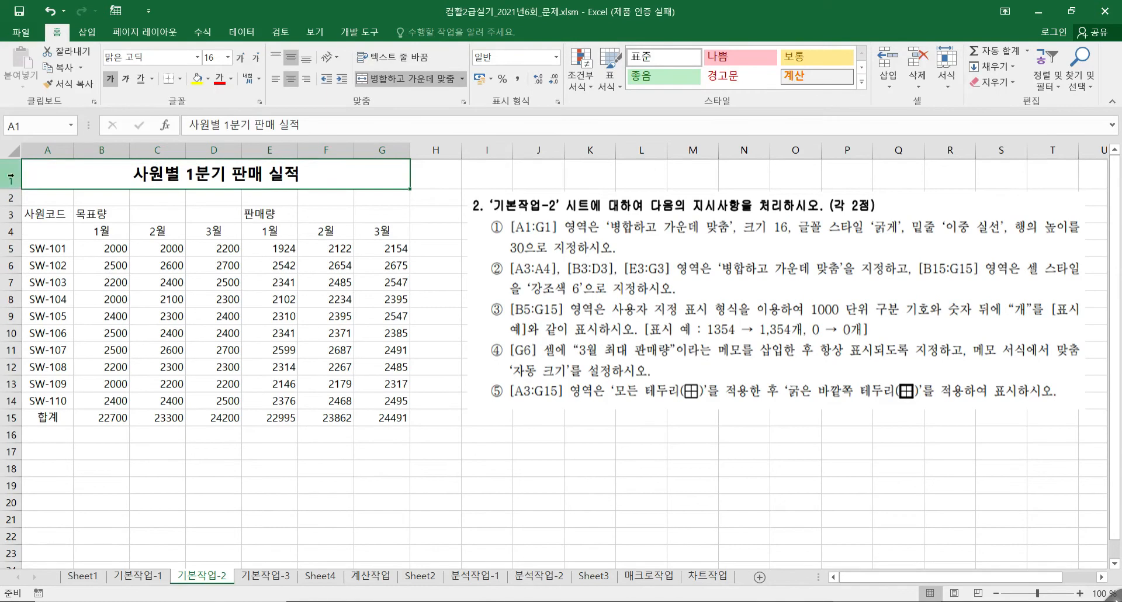
{"action": "right_click", "coordinate": [38, 167]}
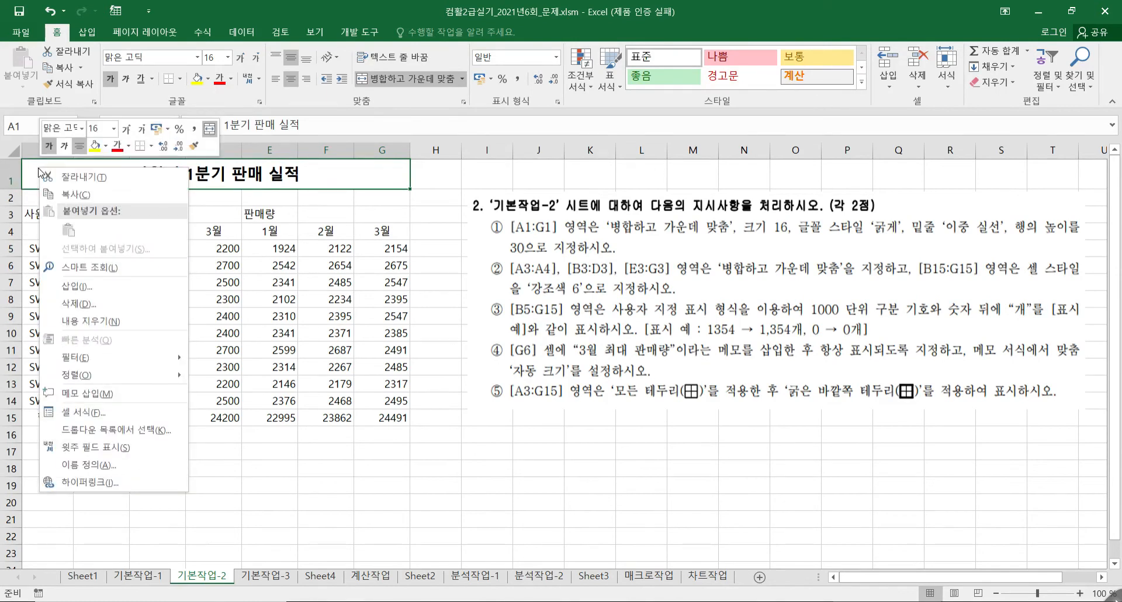
{"action": "key", "text": "Escape"}
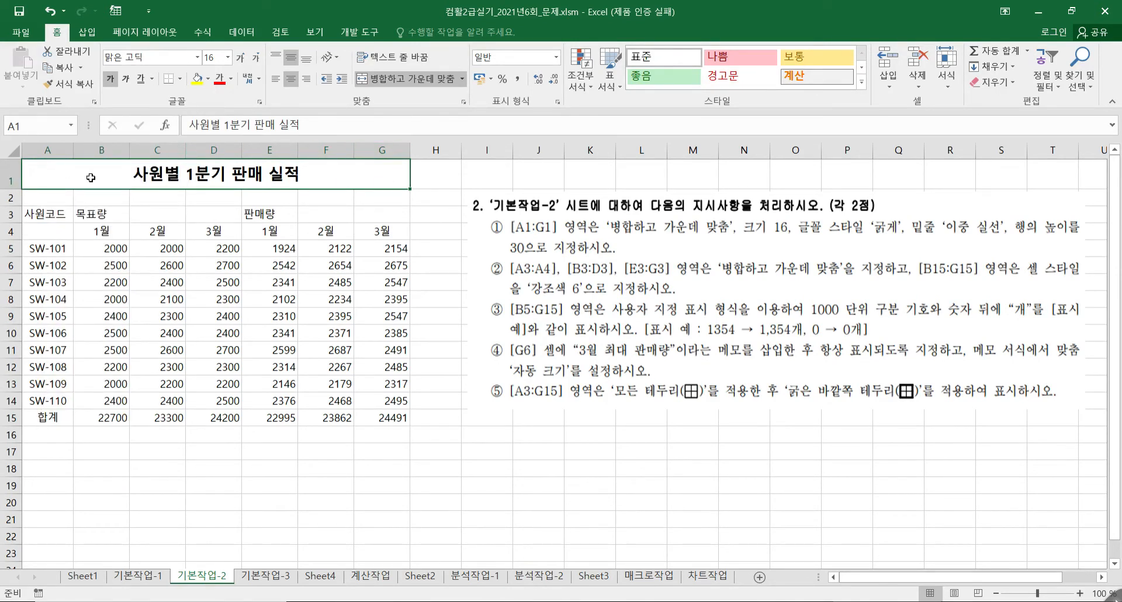
{"action": "right_click", "coordinate": [80, 173]}
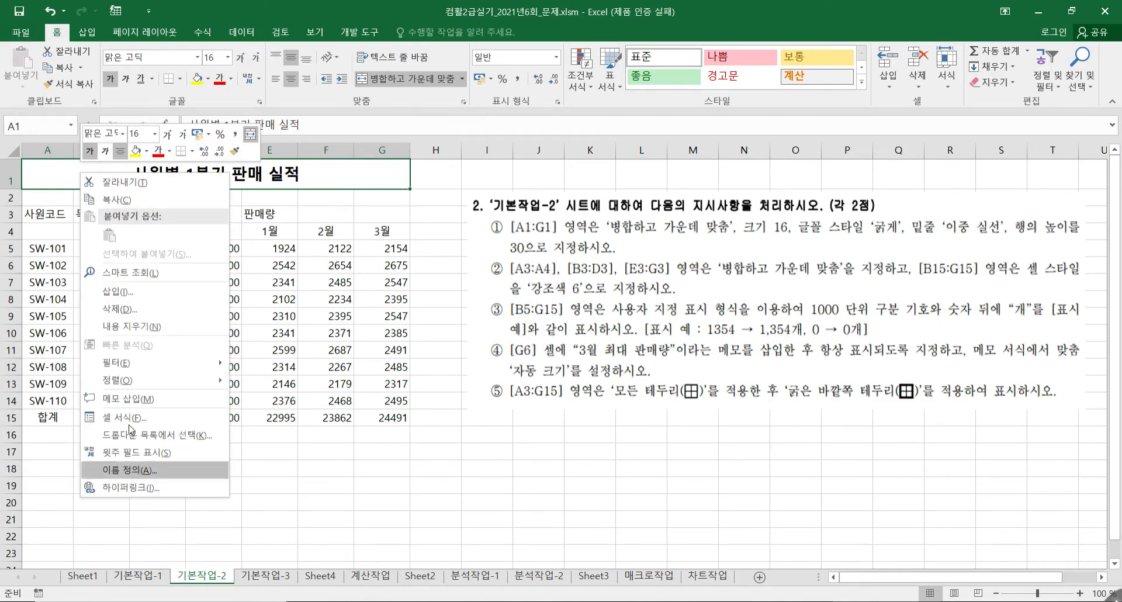
{"action": "left_click", "coordinate": [54, 172]}
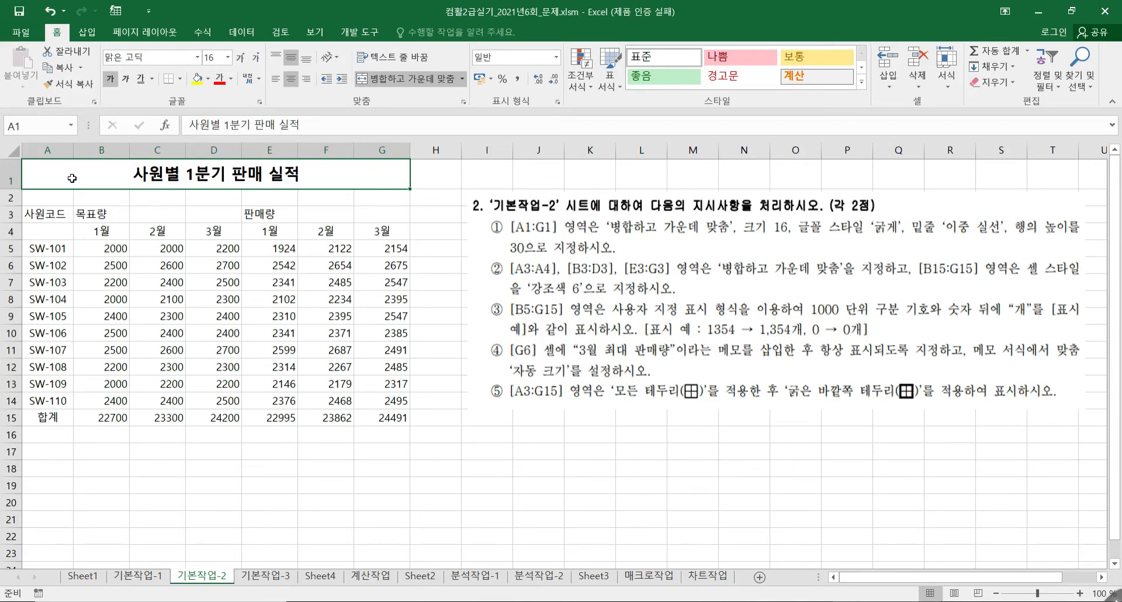
{"action": "left_click", "coordinate": [9, 175]}
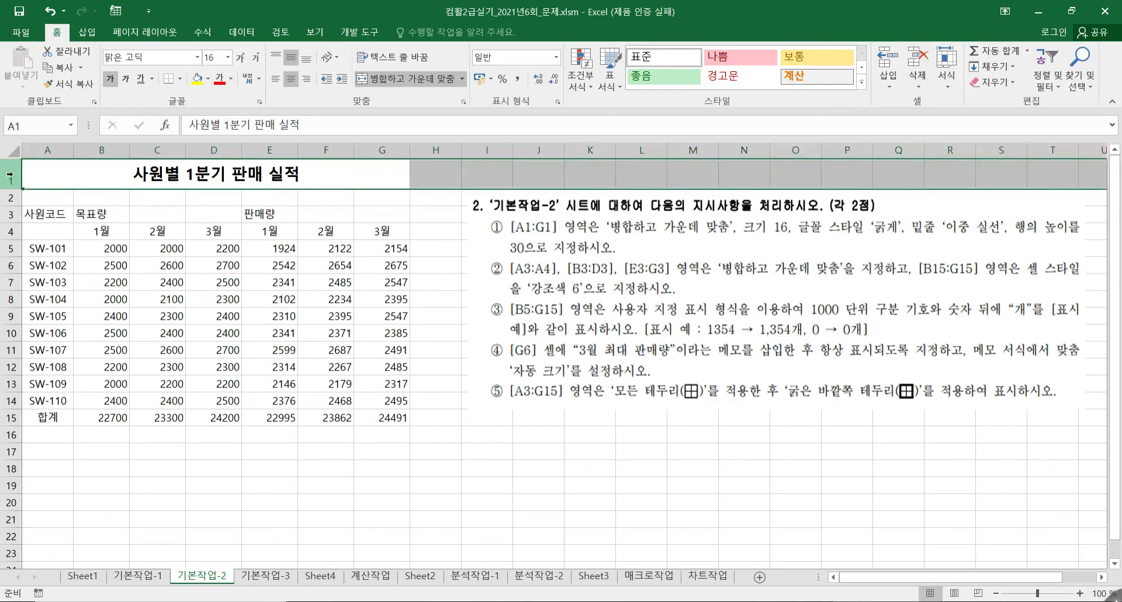
{"action": "right_click", "coordinate": [9, 175]}
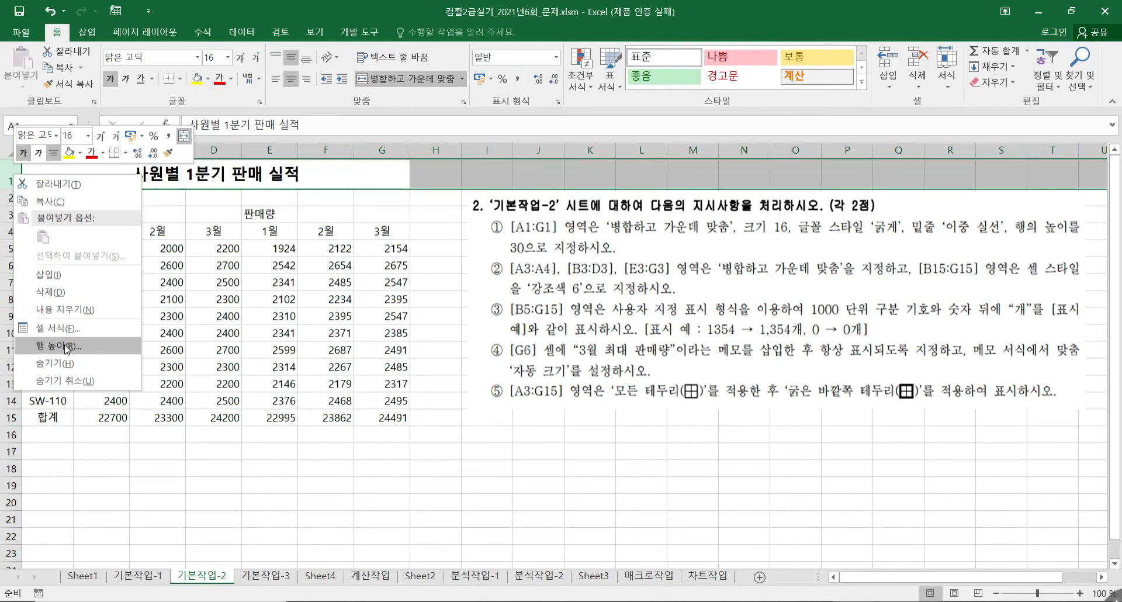
{"action": "left_click", "coordinate": [186, 176]}
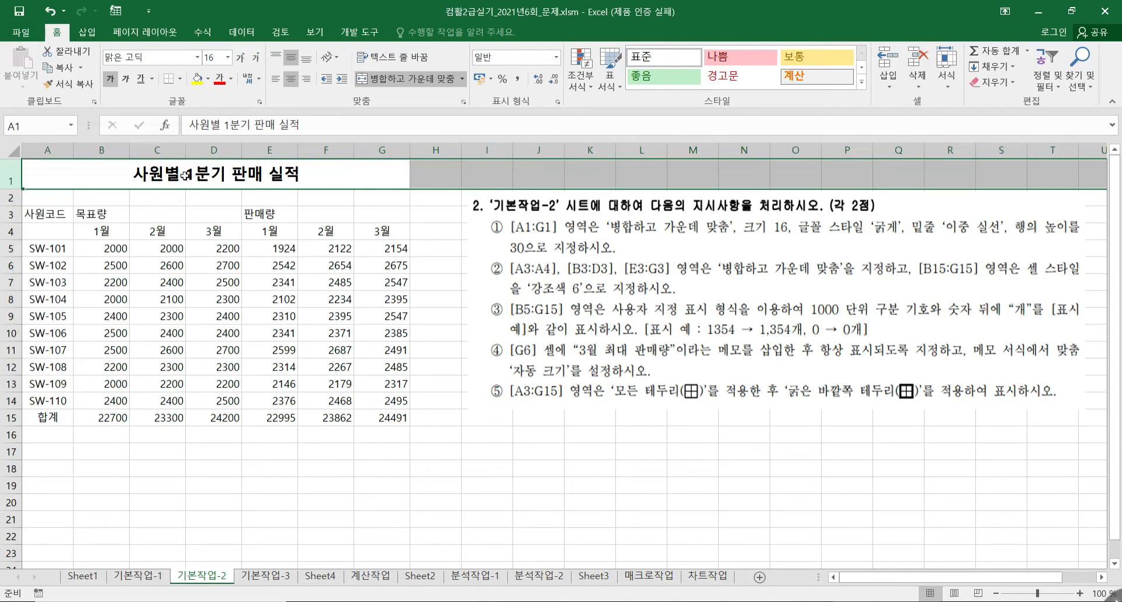
{"action": "left_click", "coordinate": [83, 168]}
{"action": "left_click", "coordinate": [10, 176]}
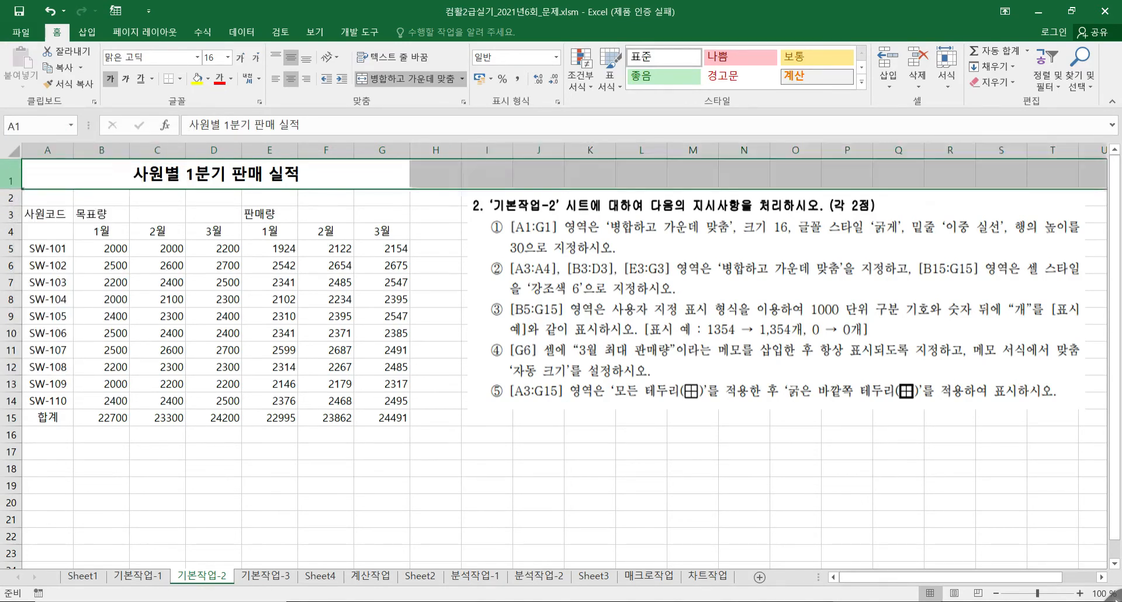
{"action": "left_click", "coordinate": [77, 171]}
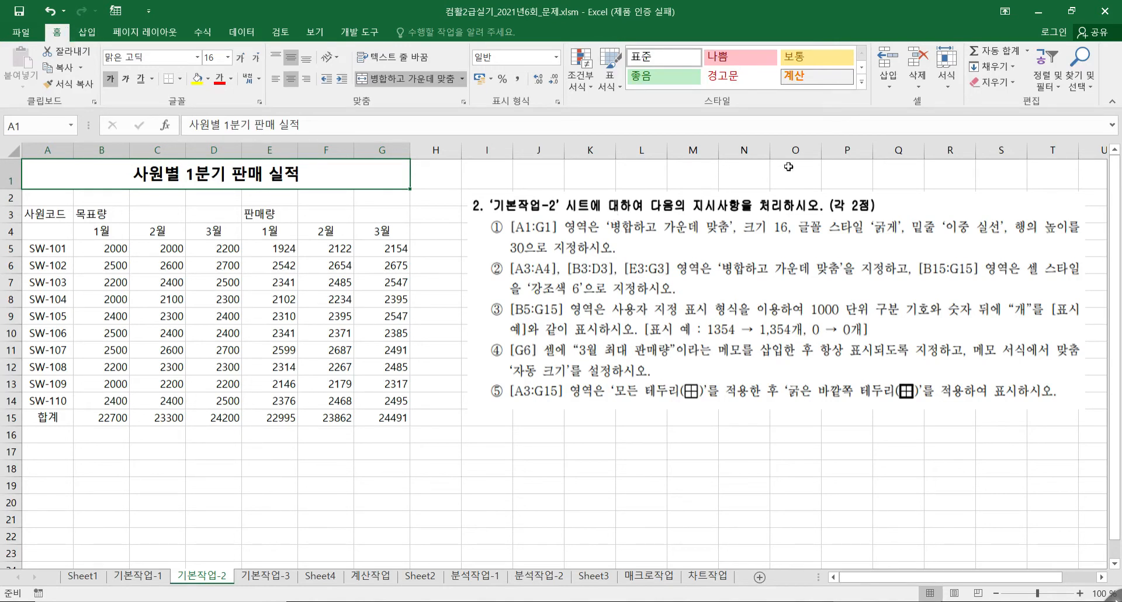
Set the height of row 1 to 30.
{"action": "left_click", "coordinate": [947, 80]}
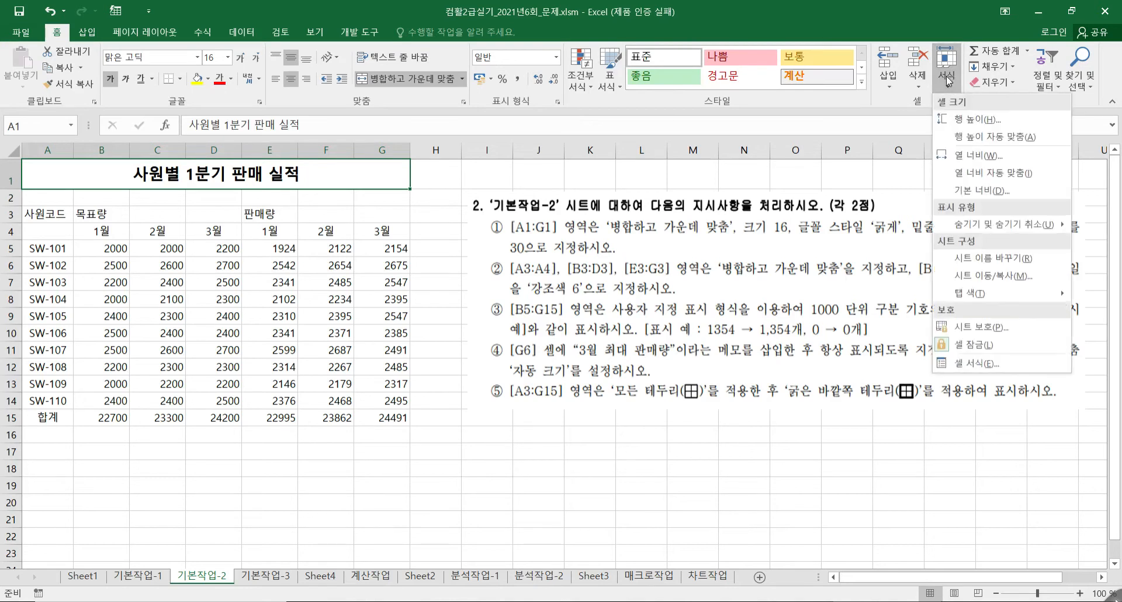
{"action": "left_click", "coordinate": [959, 121]}
{"action": "left_click_drag", "start_coordinate": [648, 434], "coordinate": [205, 258]}
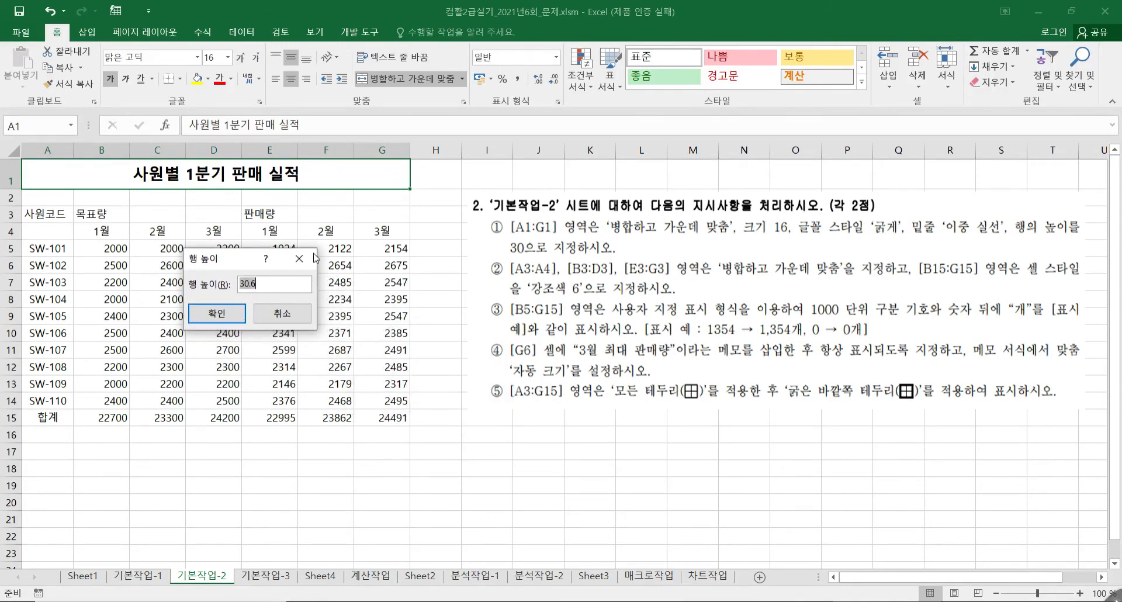
{"action": "type", "text": "3"}
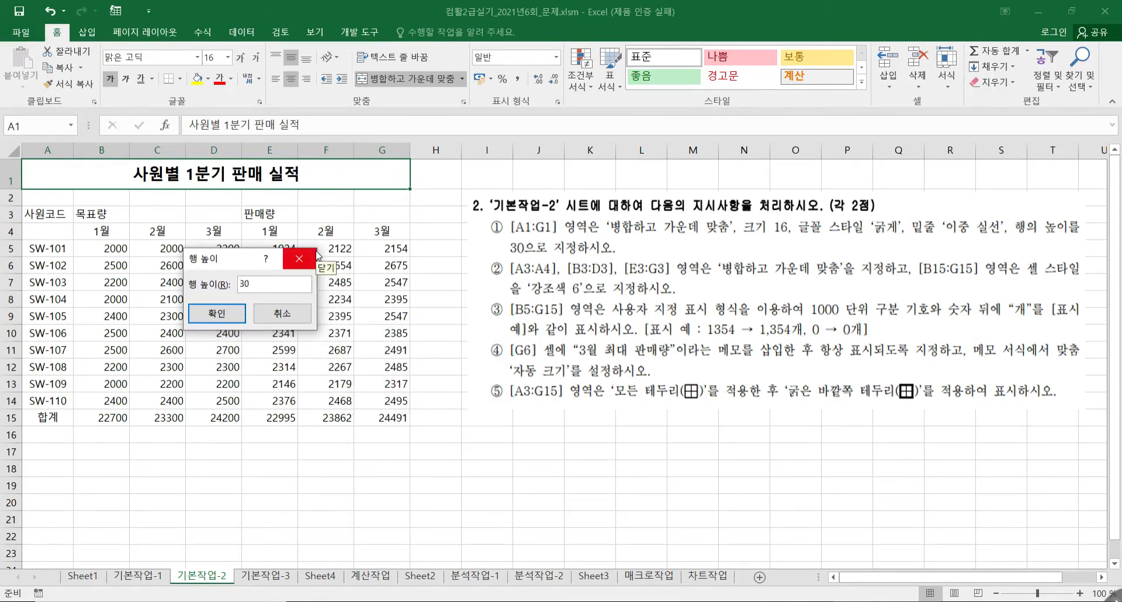
{"action": "key", "text": "Return"}
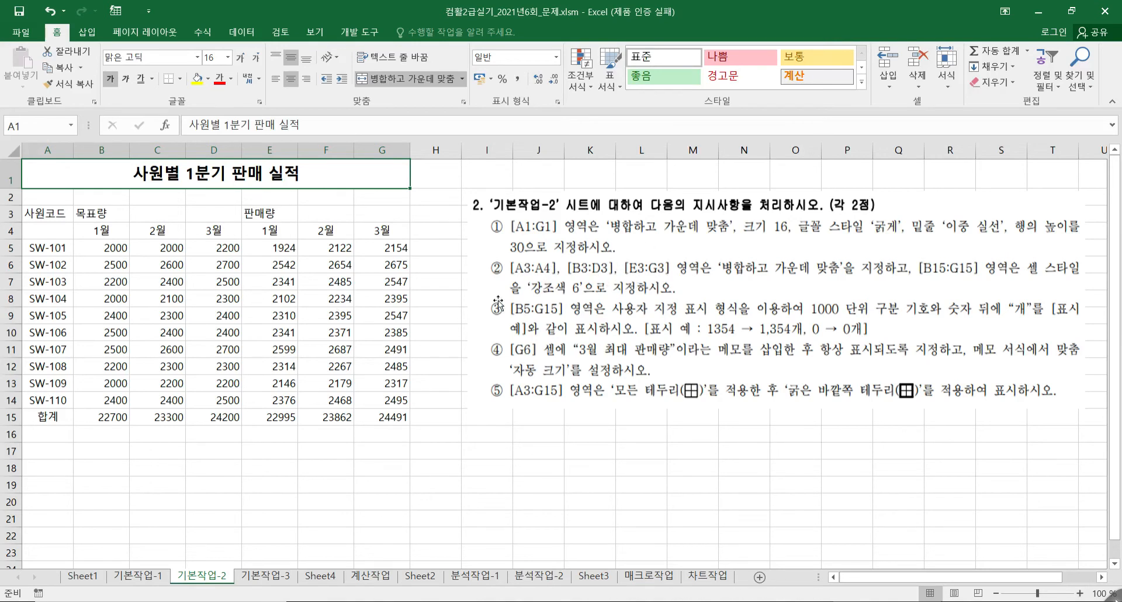
Merge and center each of the header ranges A3:A4, B3:D3 and E3:G3.
{"action": "left_click_drag", "start_coordinate": [51, 215], "coordinate": [53, 231]}
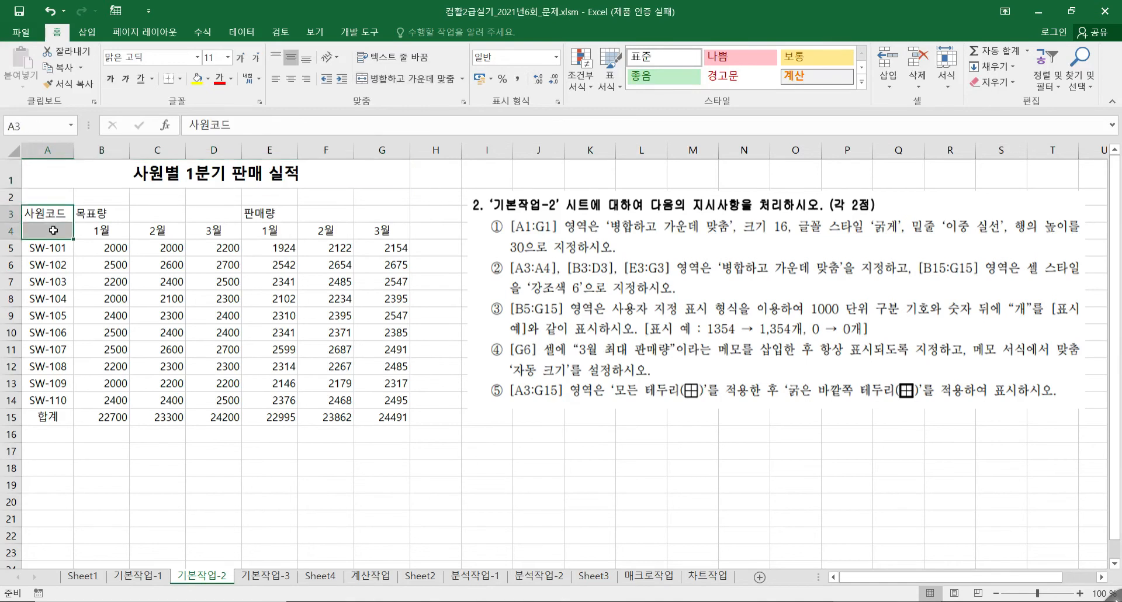
{"action": "left_click", "coordinate": [394, 81]}
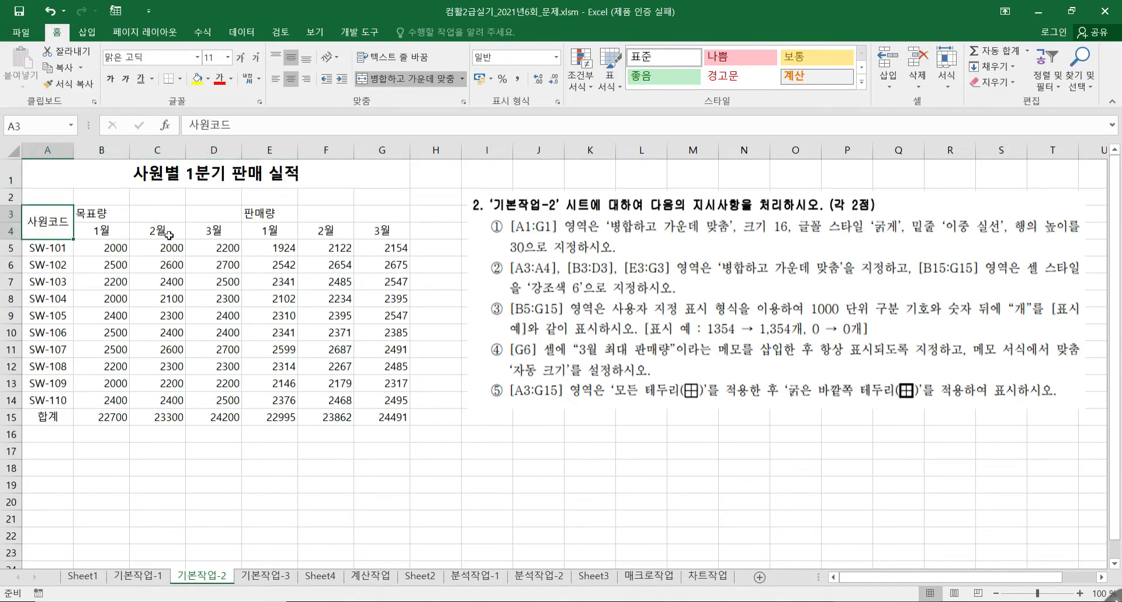
{"action": "left_click_drag", "start_coordinate": [87, 213], "coordinate": [207, 213]}
{"action": "left_click", "coordinate": [400, 81]}
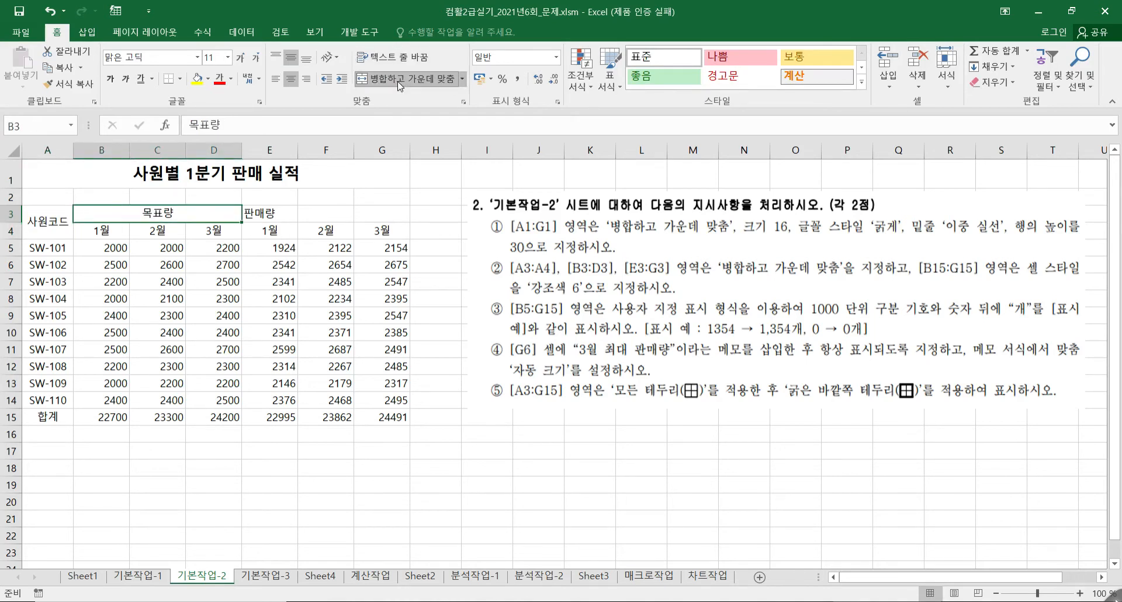
{"action": "left_click_drag", "start_coordinate": [269, 212], "coordinate": [380, 212]}
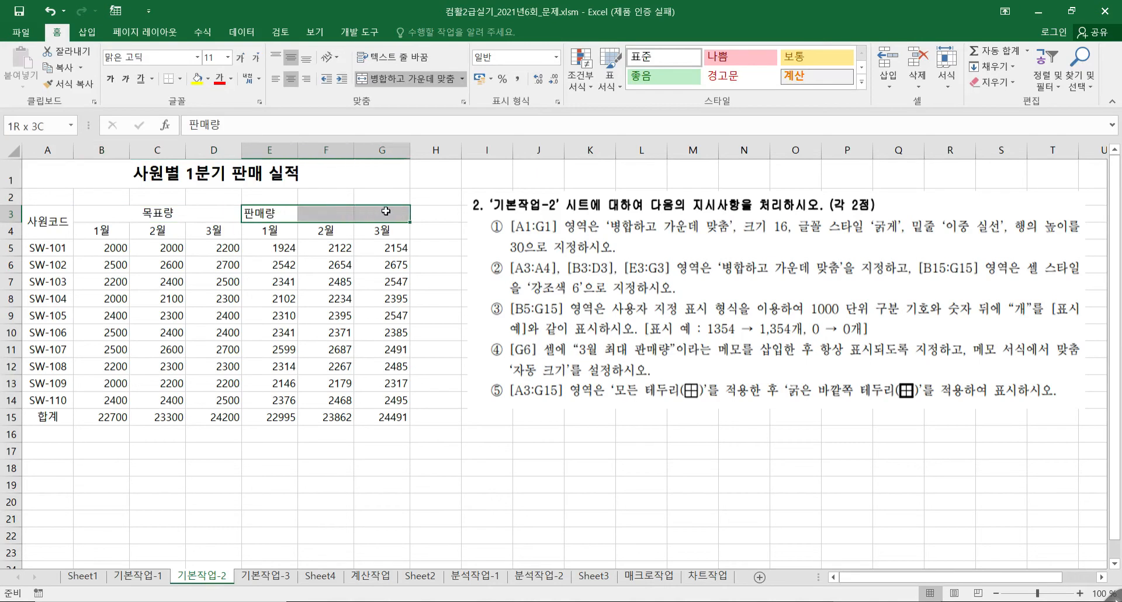
{"action": "left_click", "coordinate": [405, 79]}
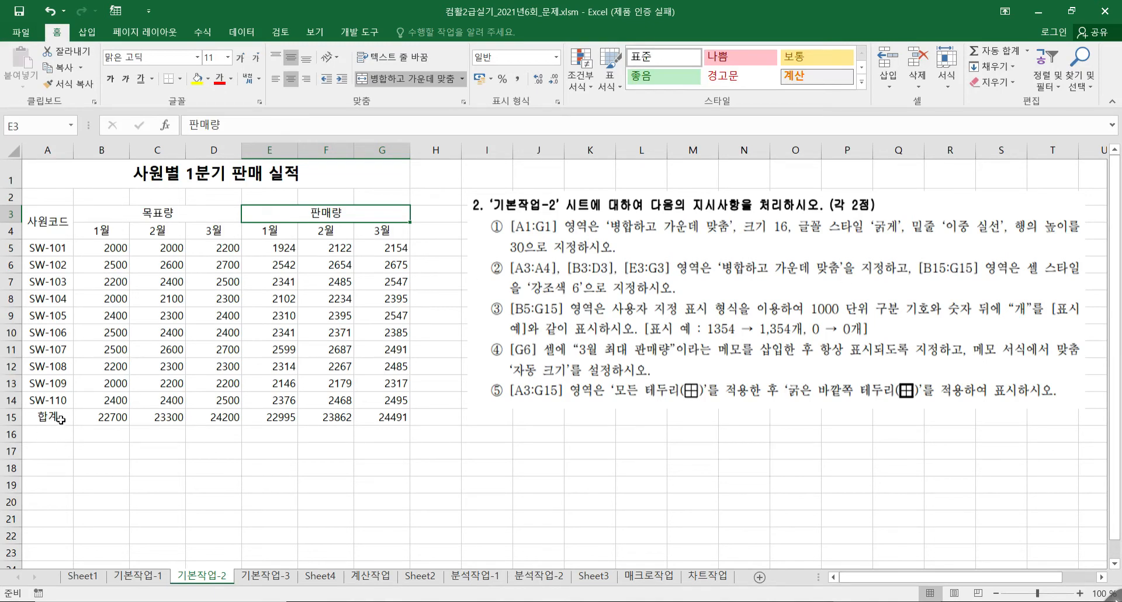
Apply the 강조색6 cell style to the totals in B15:G15.
{"action": "left_click", "coordinate": [113, 419]}
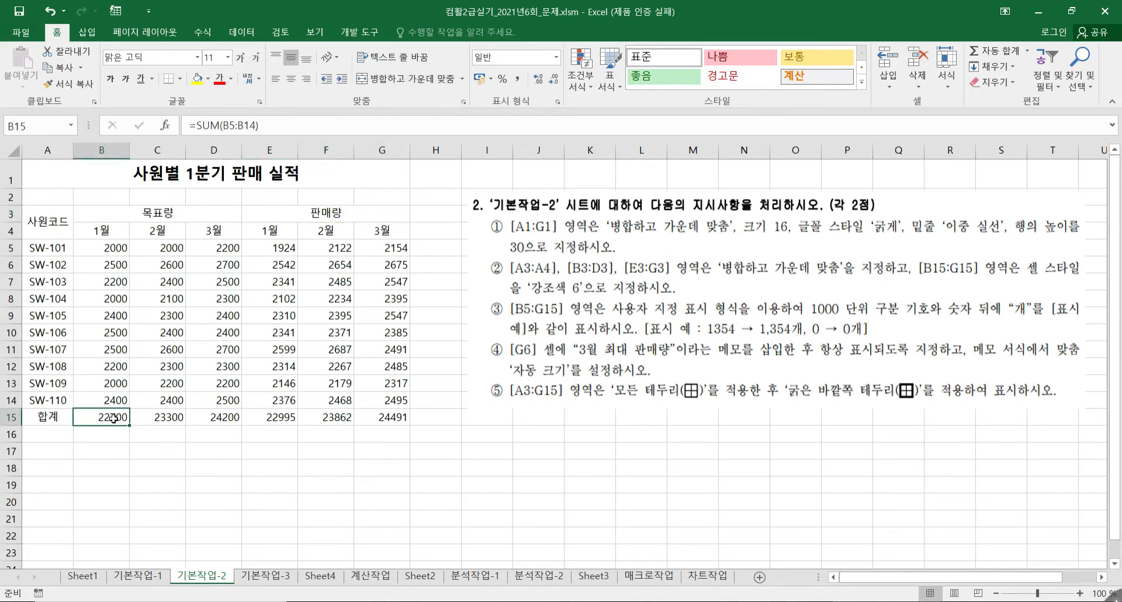
{"action": "left_click_drag", "start_coordinate": [121, 417], "coordinate": [386, 419]}
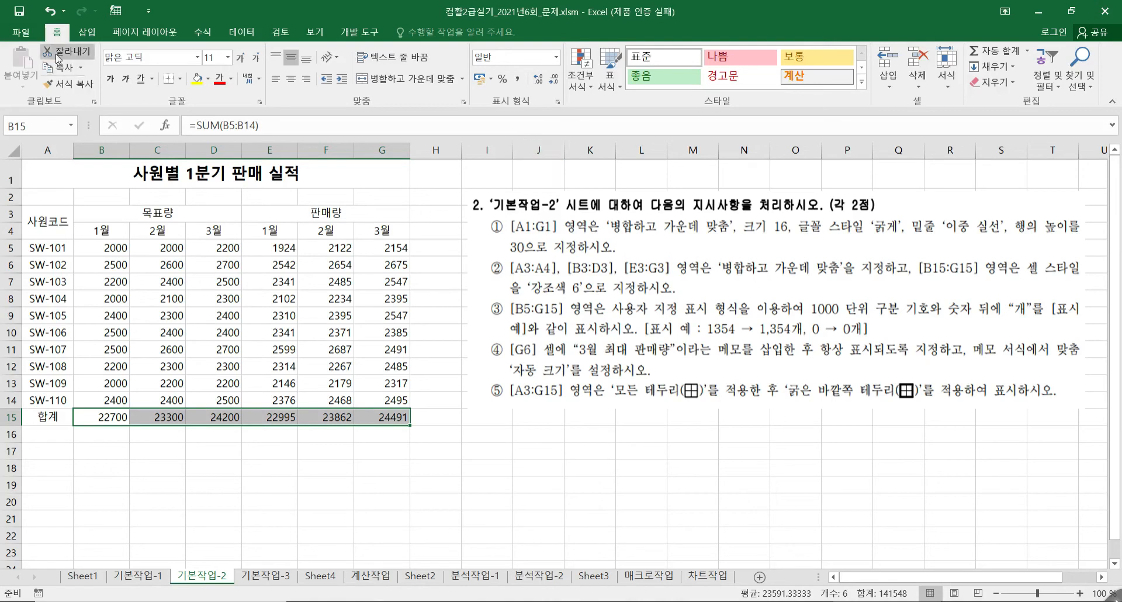
{"action": "left_click", "coordinate": [862, 83]}
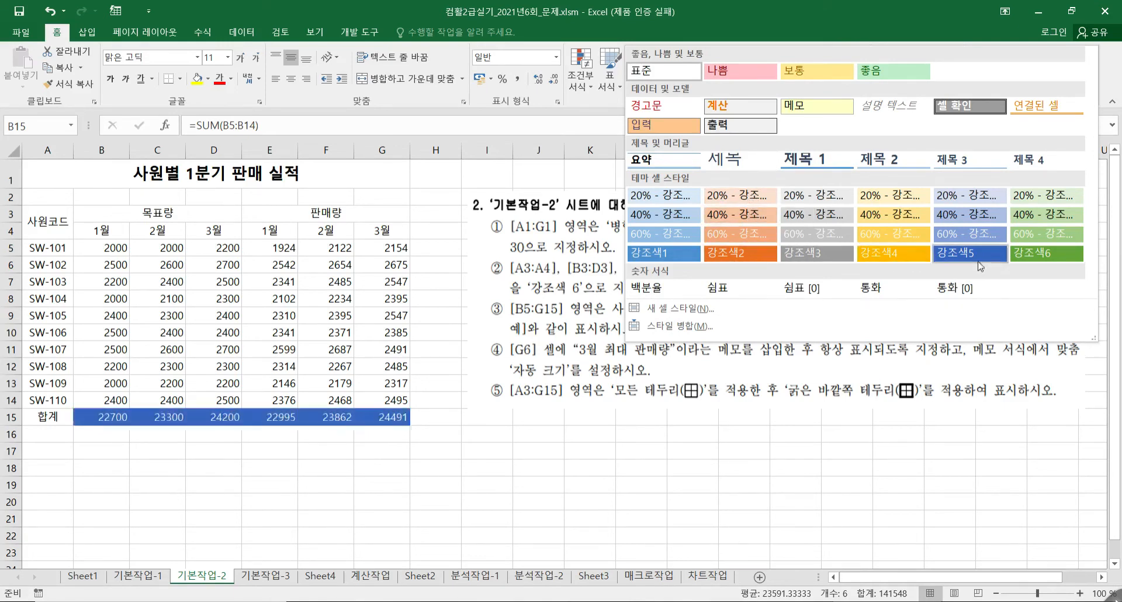
{"action": "left_click", "coordinate": [1046, 257]}
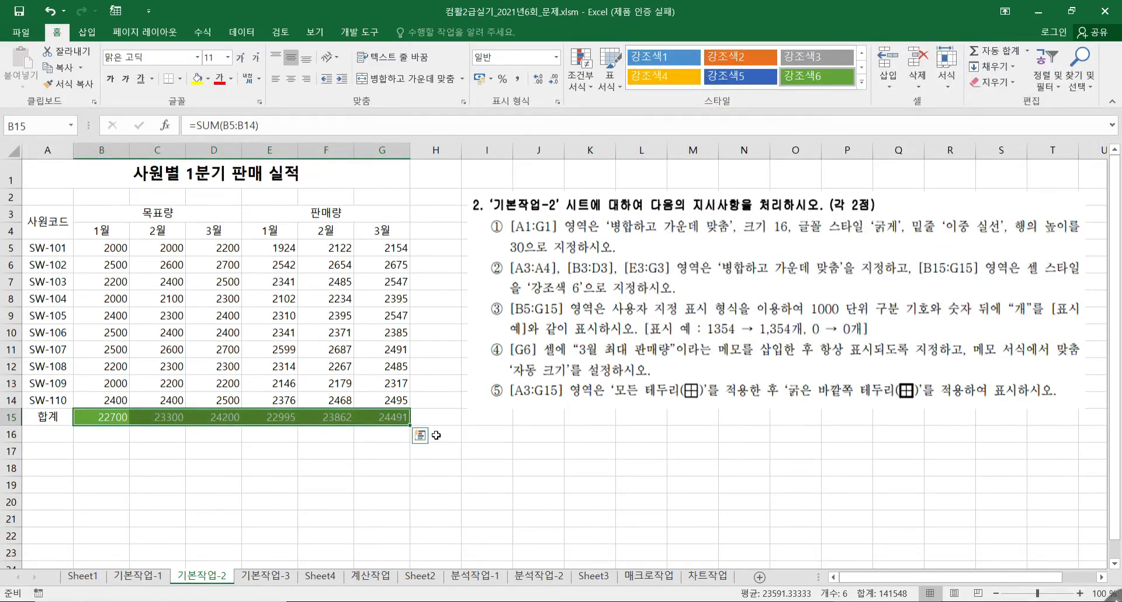
{"action": "left_click", "coordinate": [344, 438]}
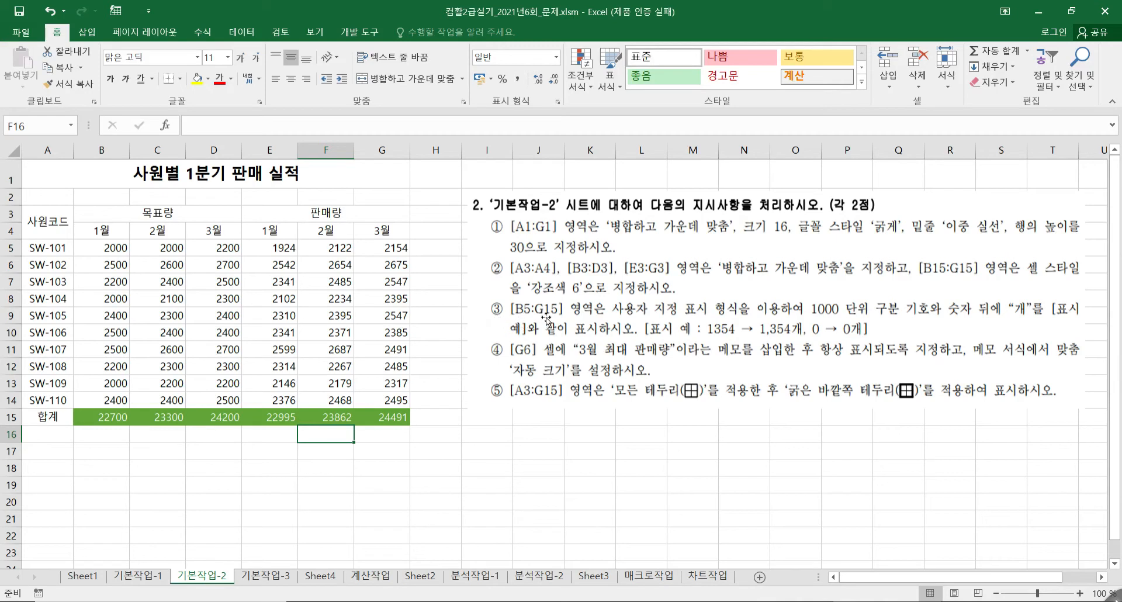
Apply the custom number format #,##0"개" to the range B5:G15.
{"action": "left_click_drag", "start_coordinate": [104, 247], "coordinate": [363, 414]}
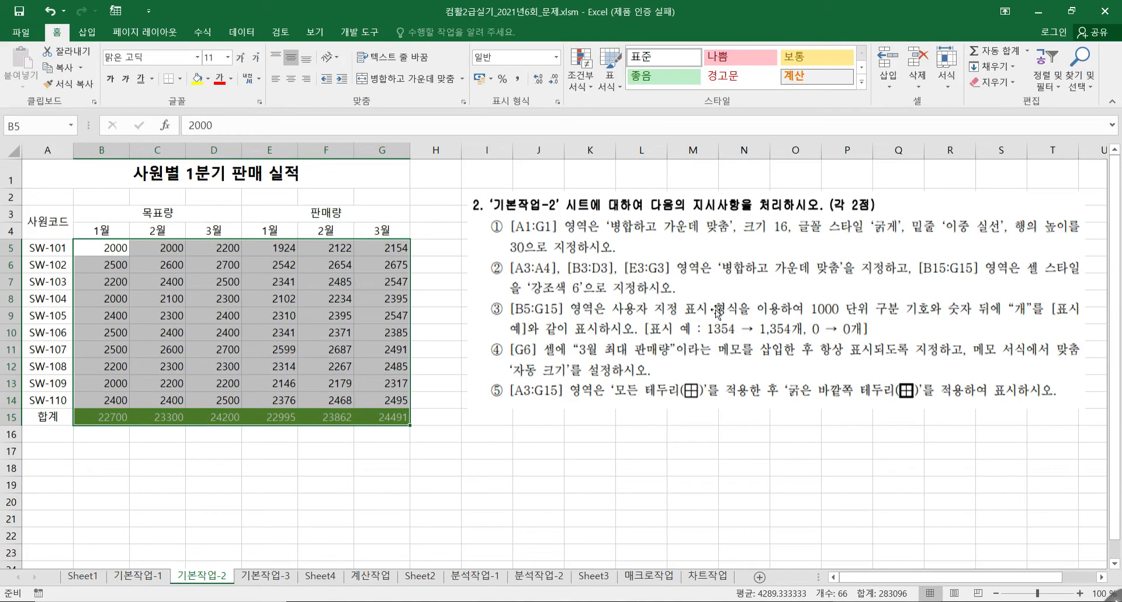
{"action": "right_click", "coordinate": [269, 279]}
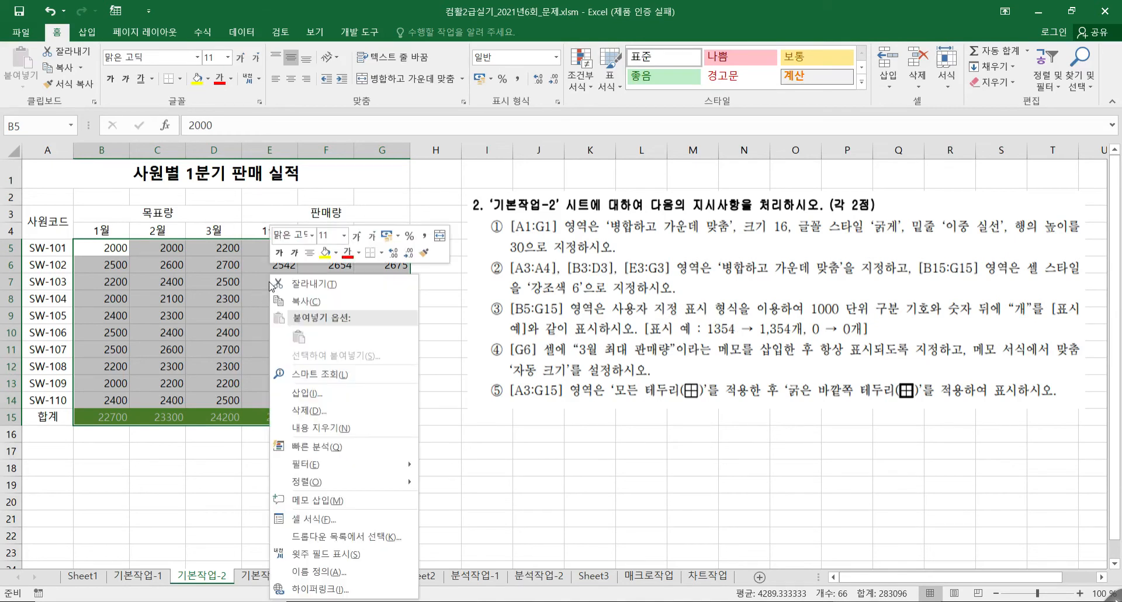
{"action": "left_click", "coordinate": [334, 516]}
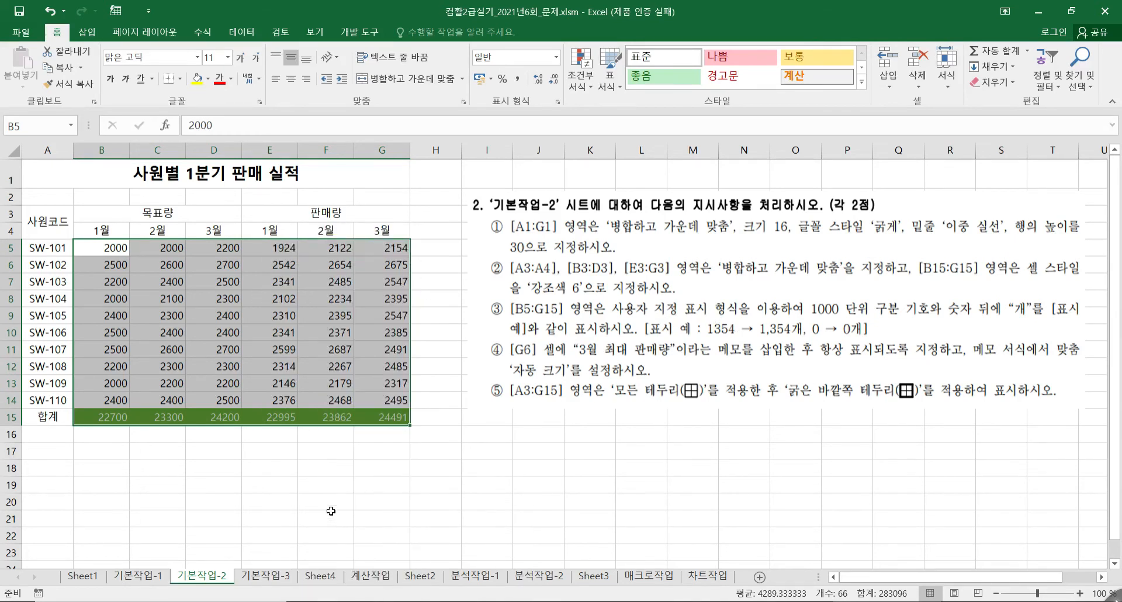
{"action": "left_click_drag", "start_coordinate": [244, 196], "coordinate": [159, 124]}
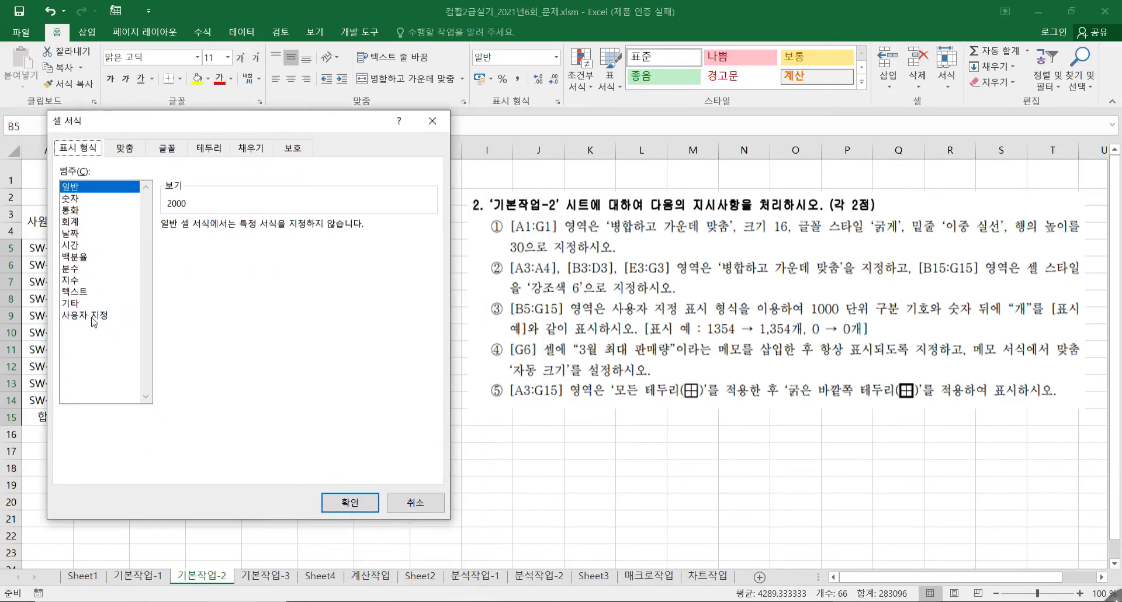
{"action": "left_click", "coordinate": [97, 315]}
{"action": "left_click_drag", "start_coordinate": [222, 239], "coordinate": [146, 244]}
{"action": "key", "text": "Delete"}
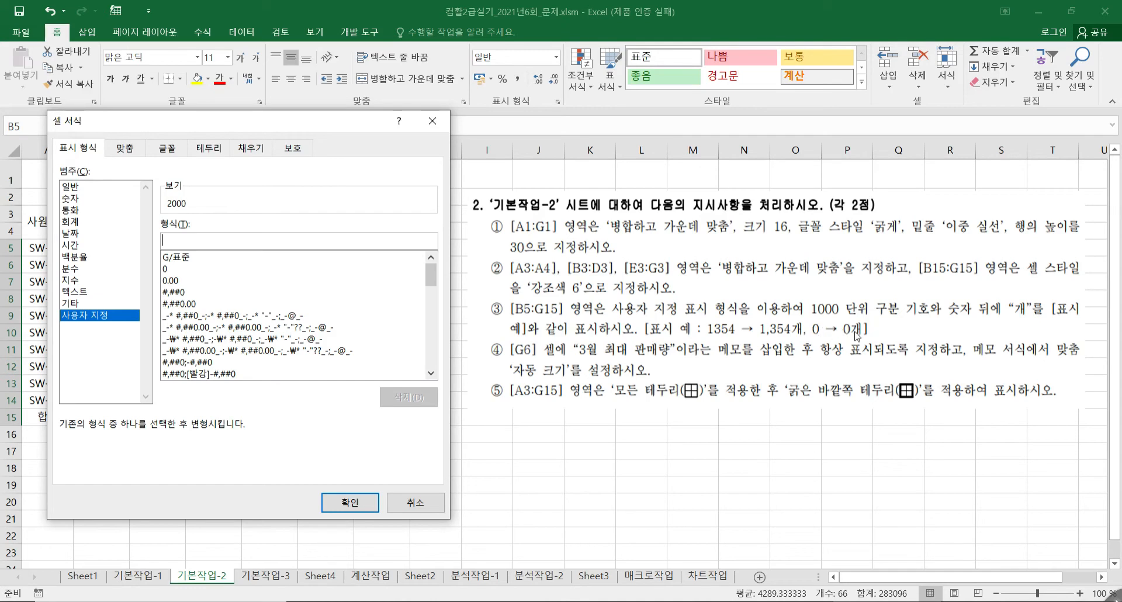
{"action": "left_click", "coordinate": [178, 292]}
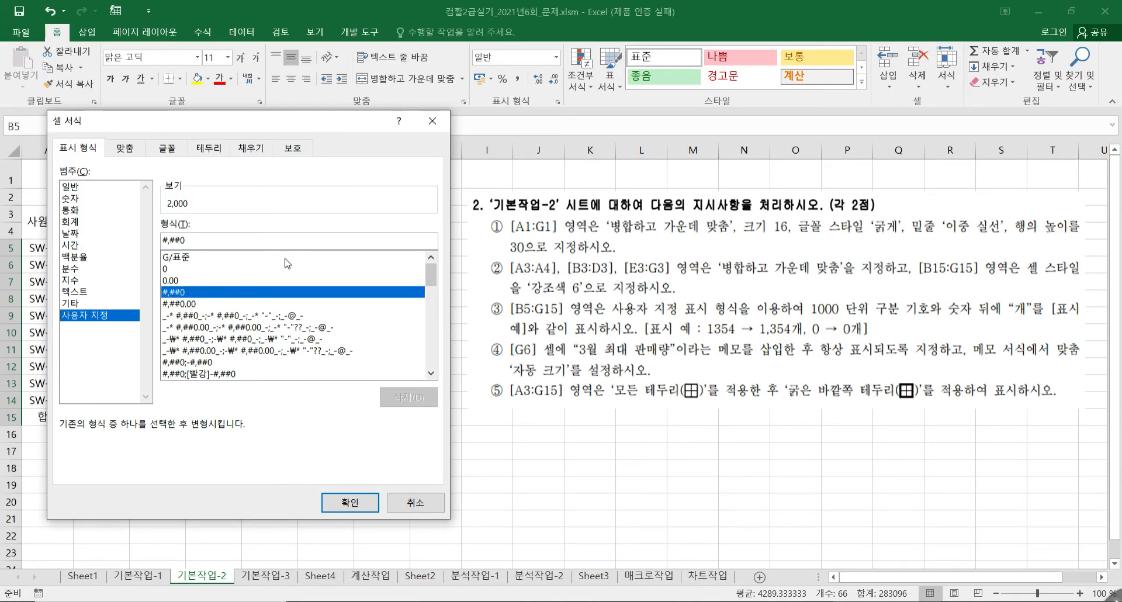
{"action": "type", "text": "\"개"}
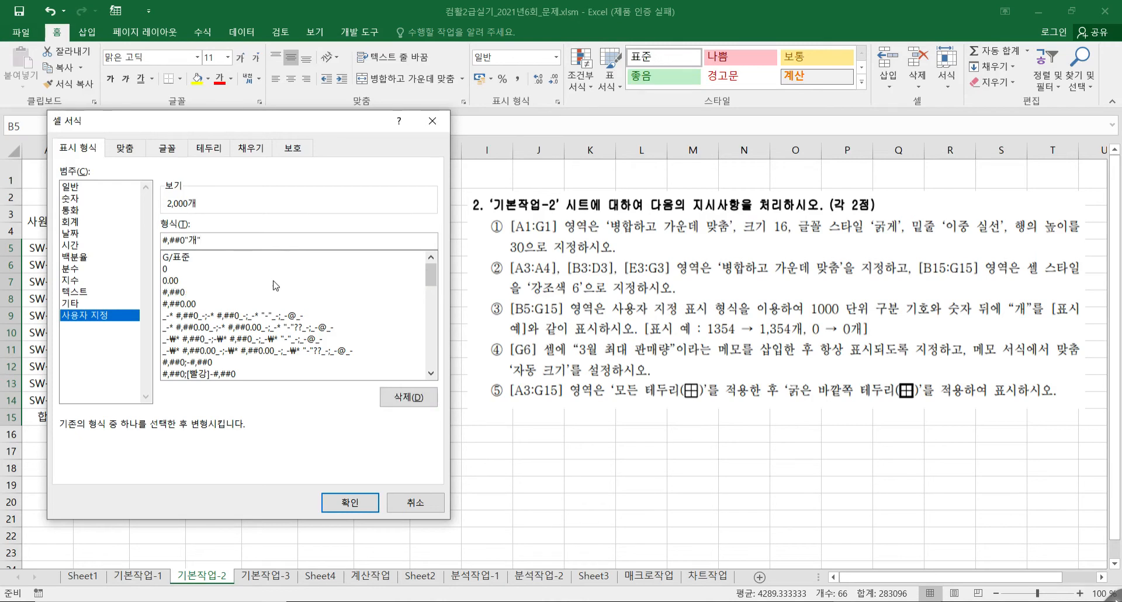
{"action": "left_click_drag", "start_coordinate": [205, 124], "coordinate": [521, 168]}
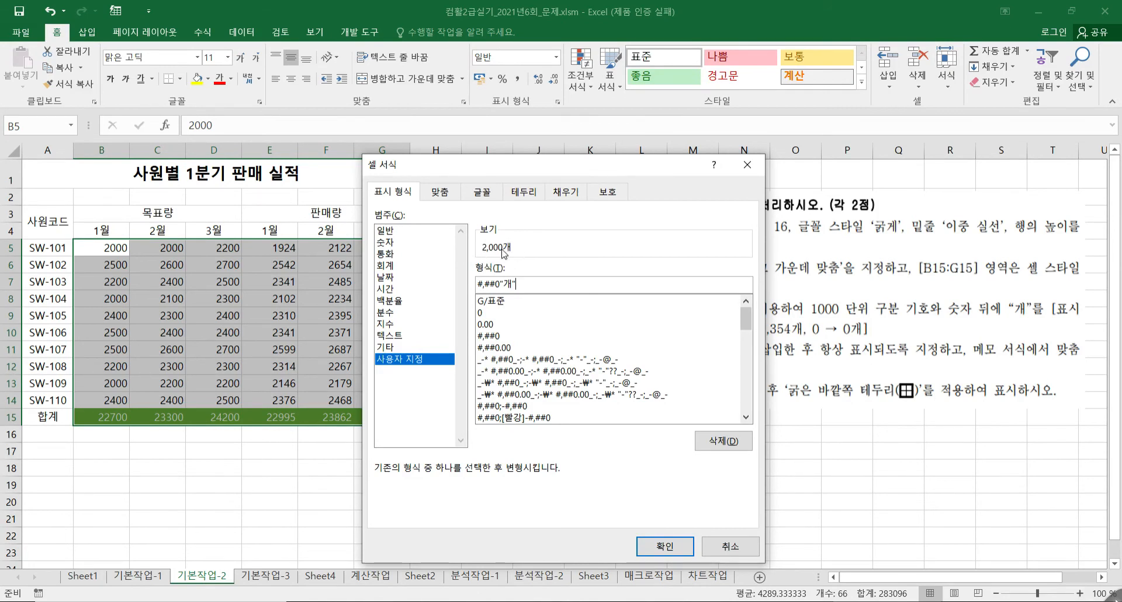
{"action": "left_click", "coordinate": [664, 546]}
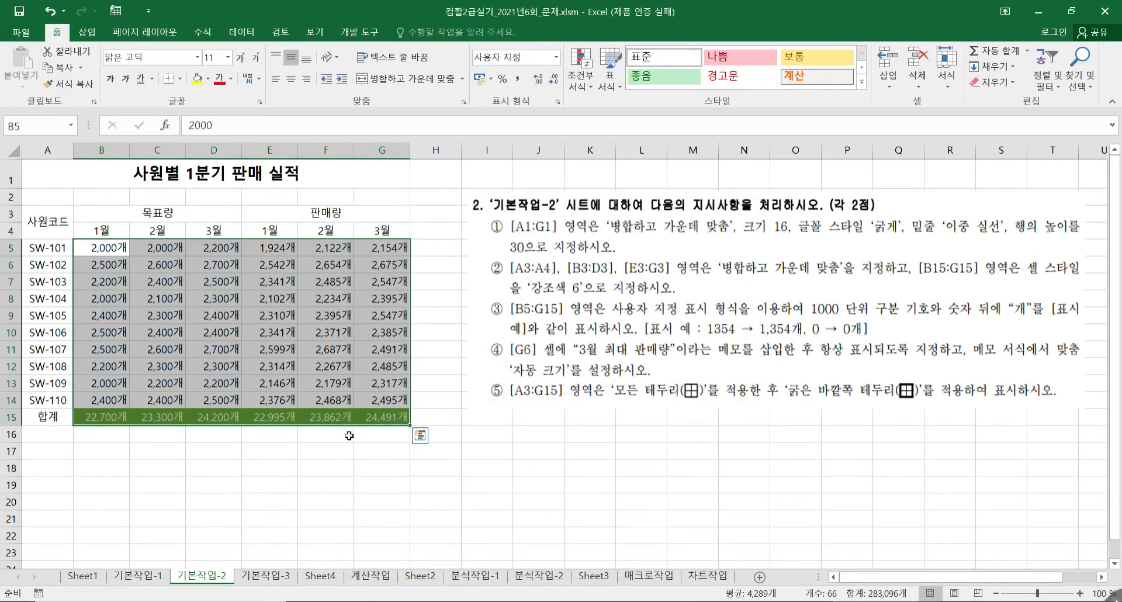
{"action": "left_click", "coordinate": [306, 453]}
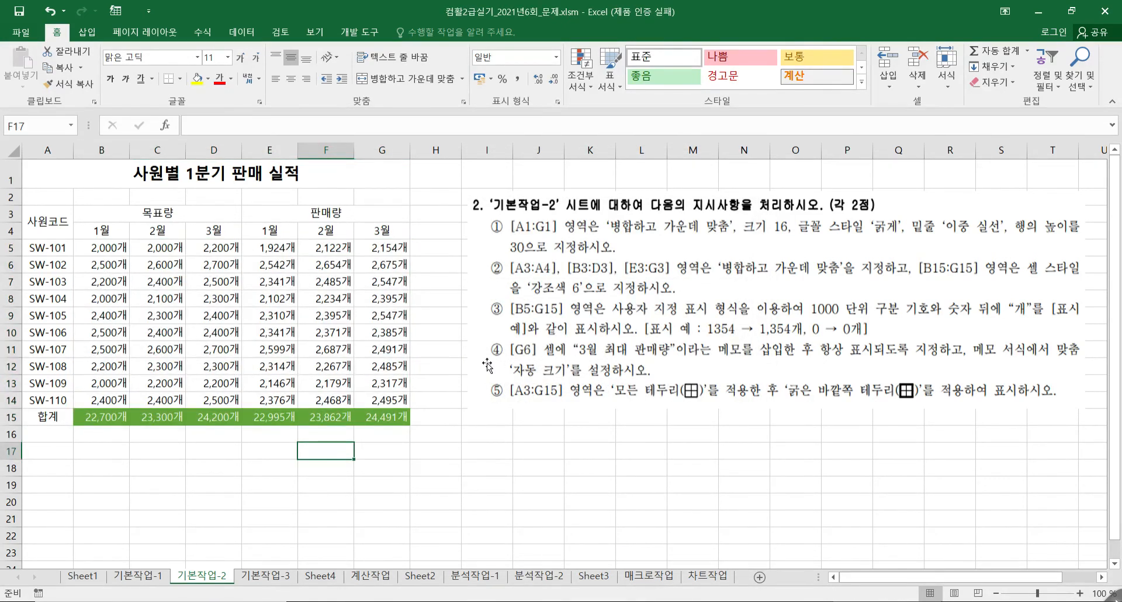
Insert a memo on cell G6 and replace its default text with "3월 최대 판매량".
{"action": "left_click", "coordinate": [374, 267]}
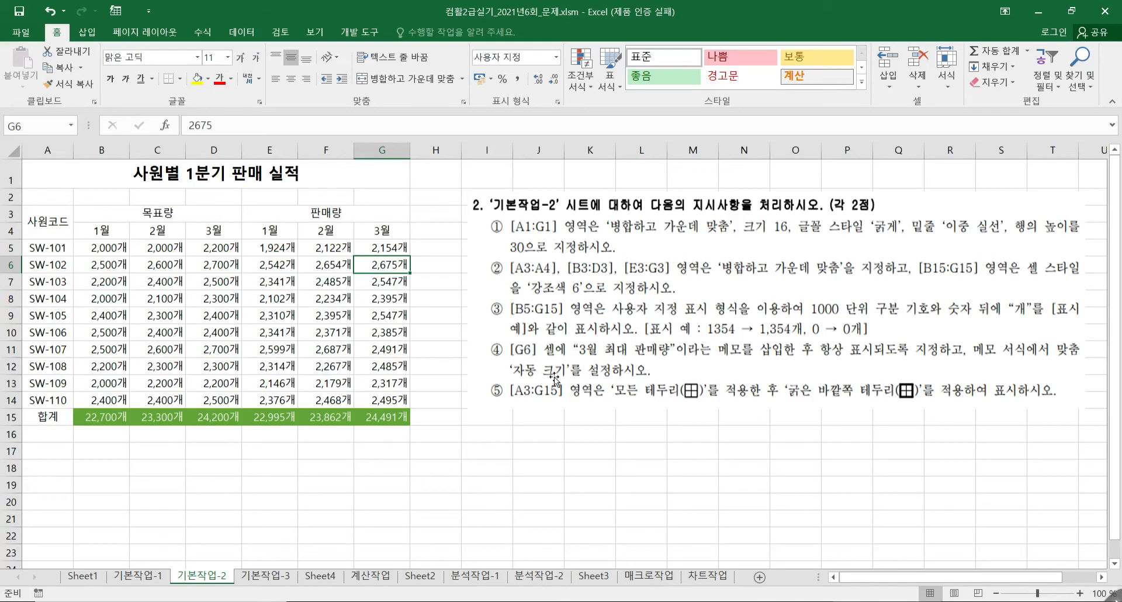
{"action": "right_click", "coordinate": [377, 265]}
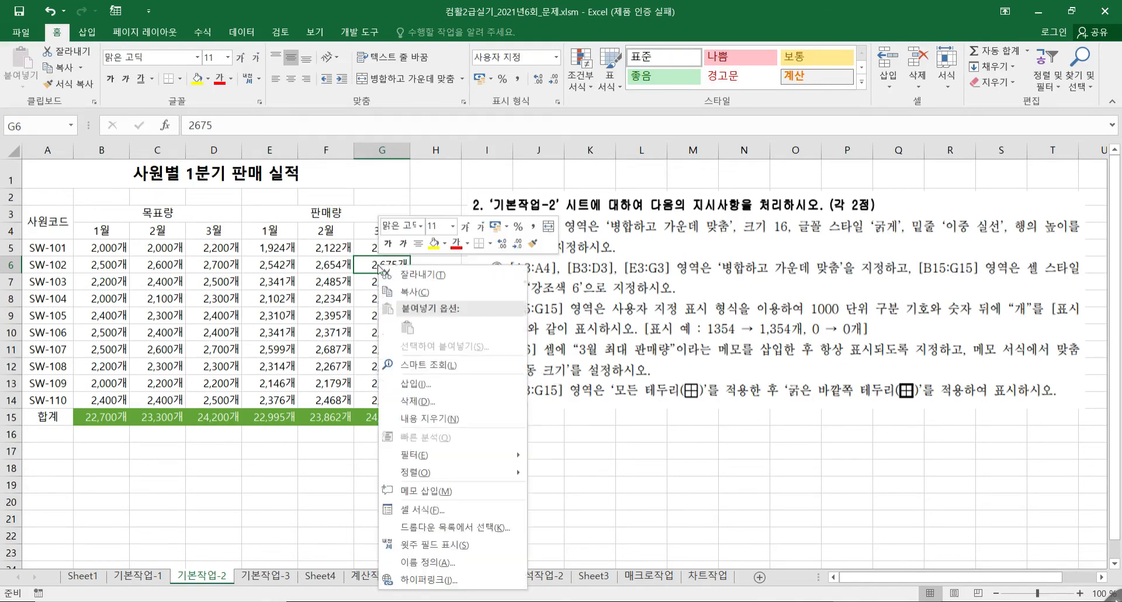
{"action": "left_click", "coordinate": [437, 491]}
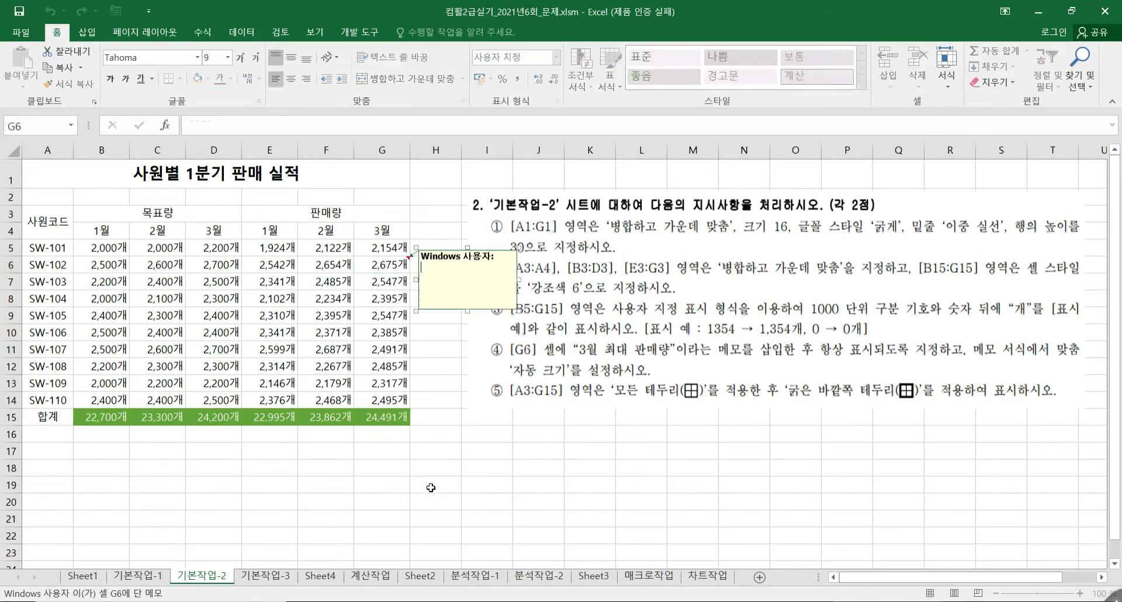
{"action": "left_click_drag", "start_coordinate": [425, 283], "coordinate": [410, 253]}
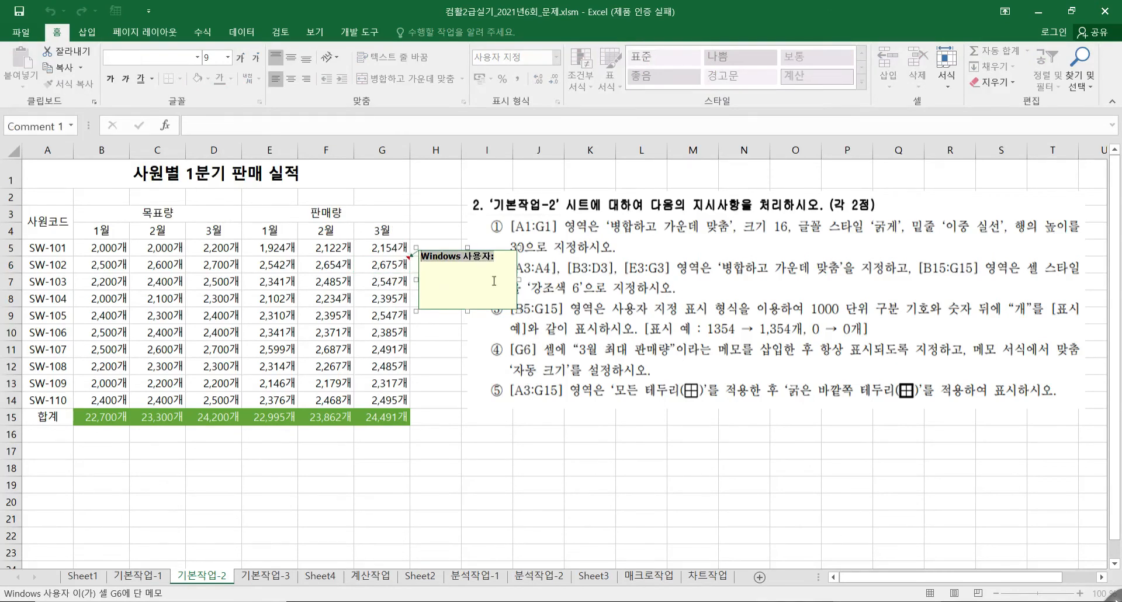
{"action": "key", "text": "BackSpace"}
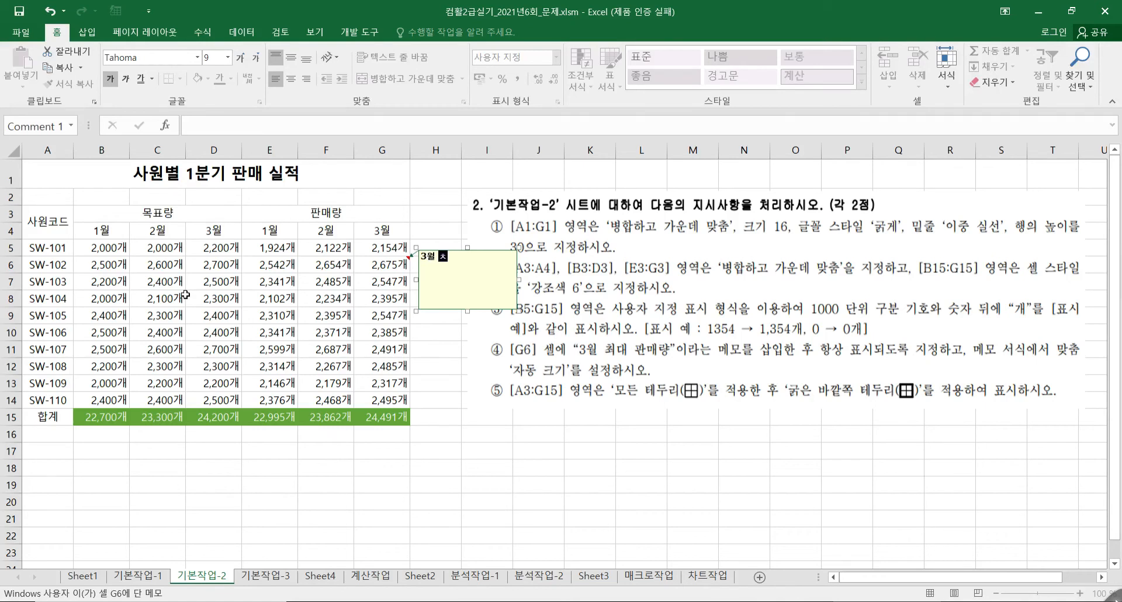
{"action": "type", "text": "3월 최대 "}
{"action": "type", "text": "판매랴"}
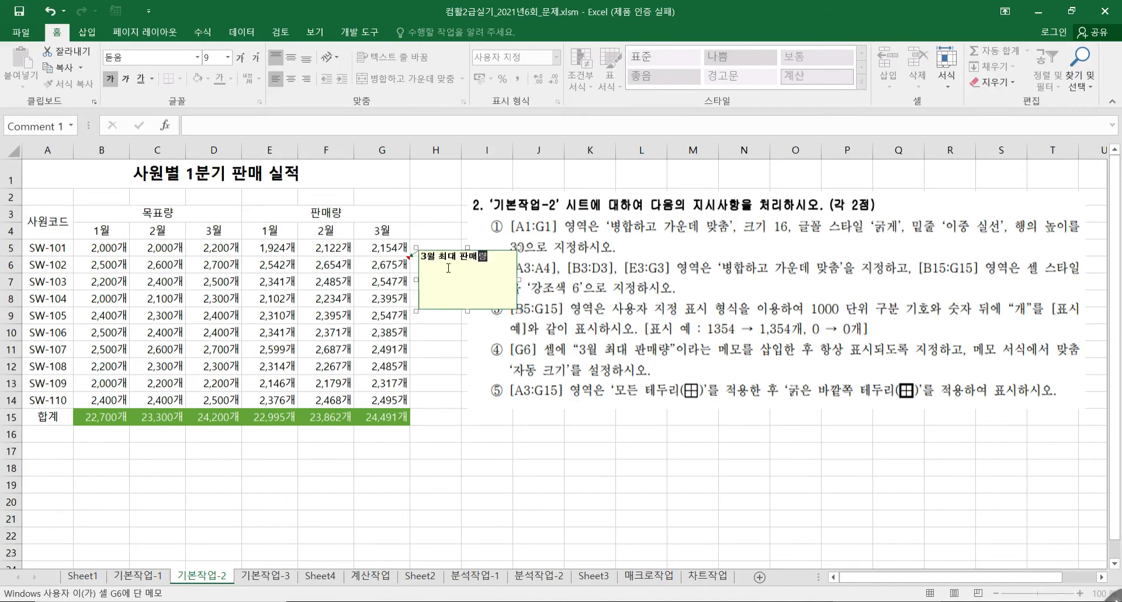
Turn on the automatic size (자동 크기) alignment option in the format of the G6 memo.
{"action": "right_click", "coordinate": [448, 269]}
{"action": "left_click", "coordinate": [436, 267]}
{"action": "right_click", "coordinate": [426, 309]}
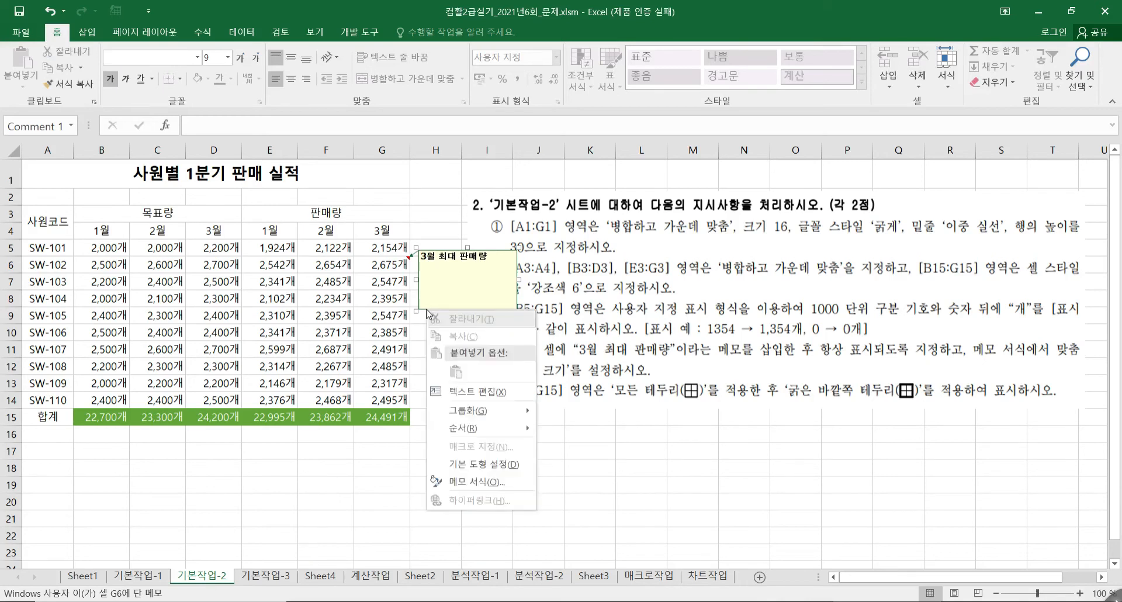
{"action": "left_click", "coordinate": [475, 482]}
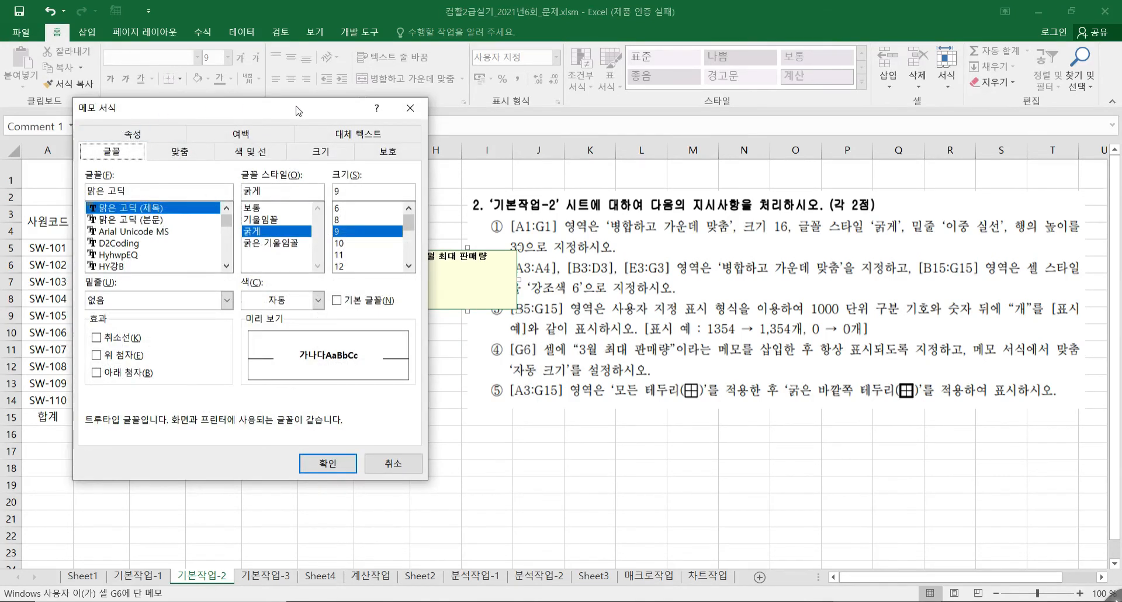
{"action": "left_click", "coordinate": [203, 155]}
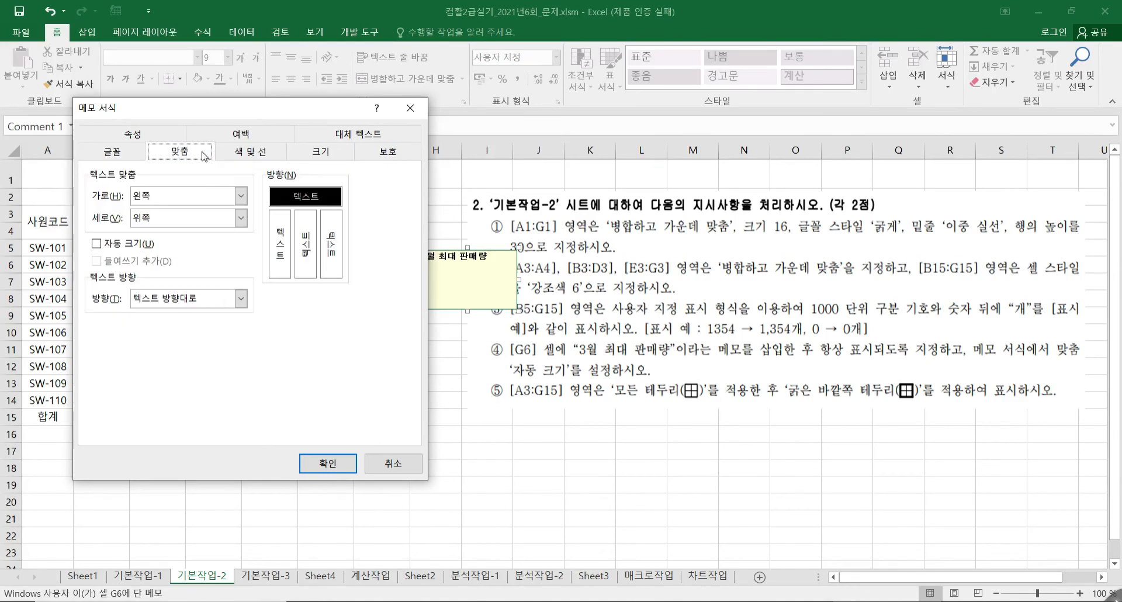
{"action": "left_click", "coordinate": [124, 249]}
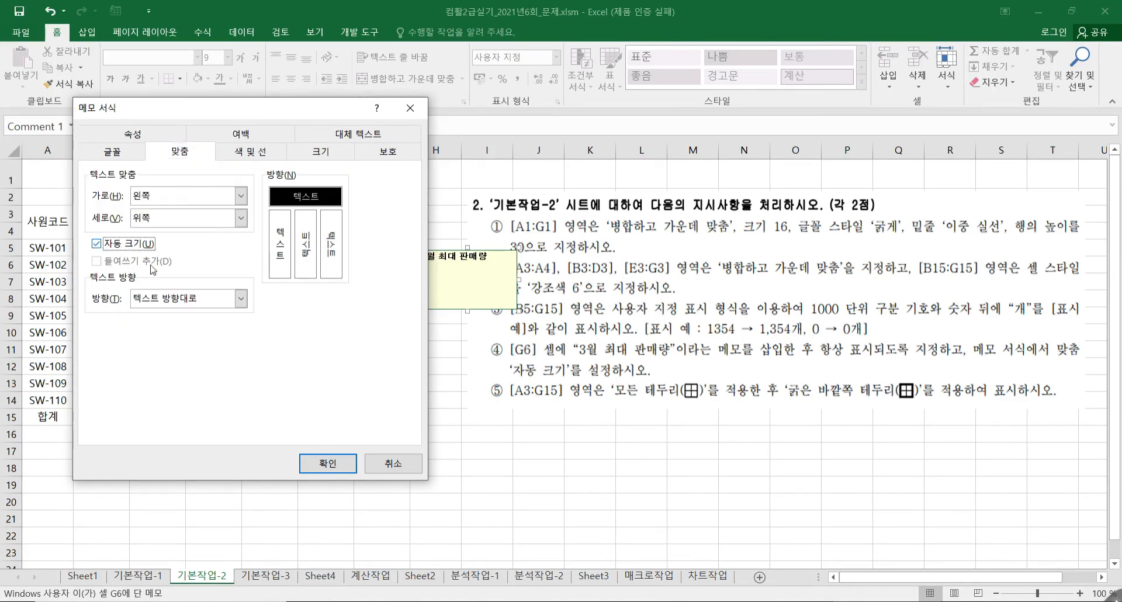
{"action": "left_click", "coordinate": [332, 467]}
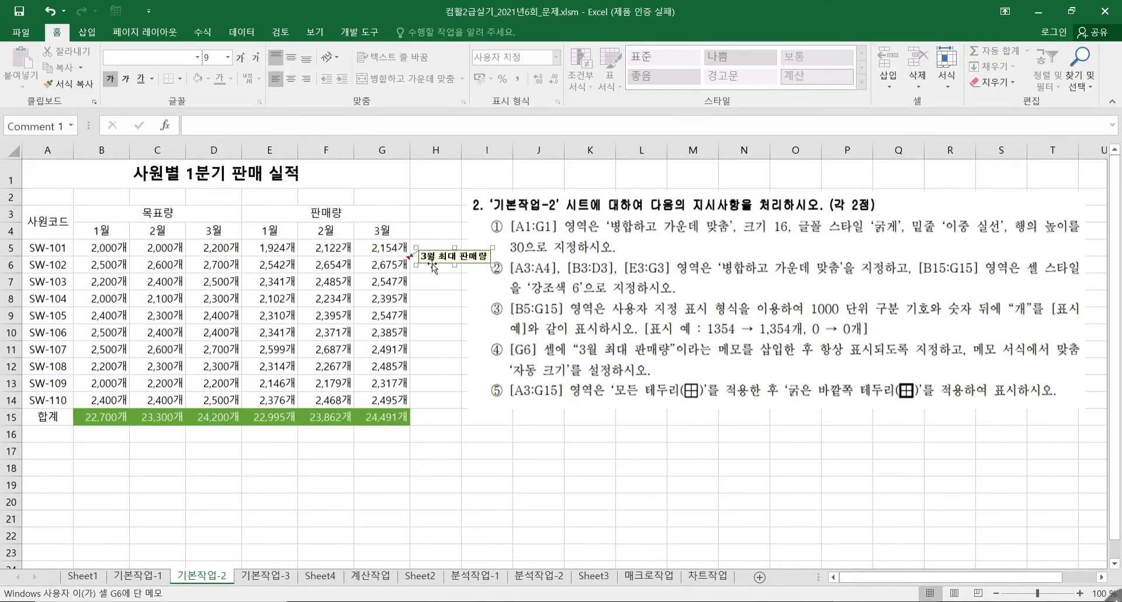
Set the memo on cell G6 to stay permanently displayed.
{"action": "right_click", "coordinate": [374, 265]}
{"action": "left_click", "coordinate": [371, 270]}
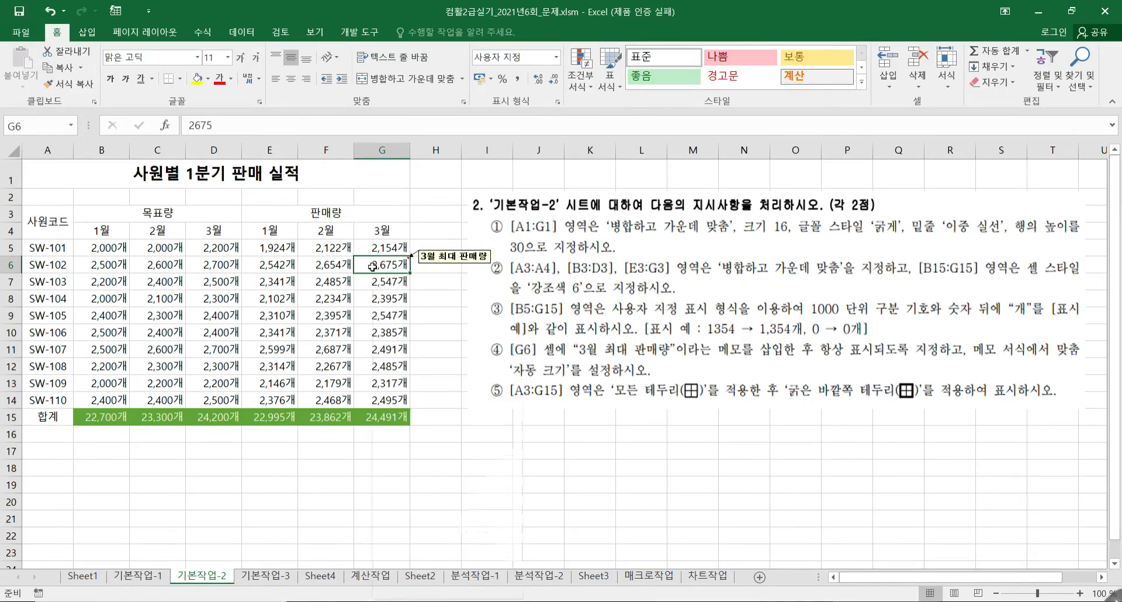
{"action": "right_click", "coordinate": [372, 267]}
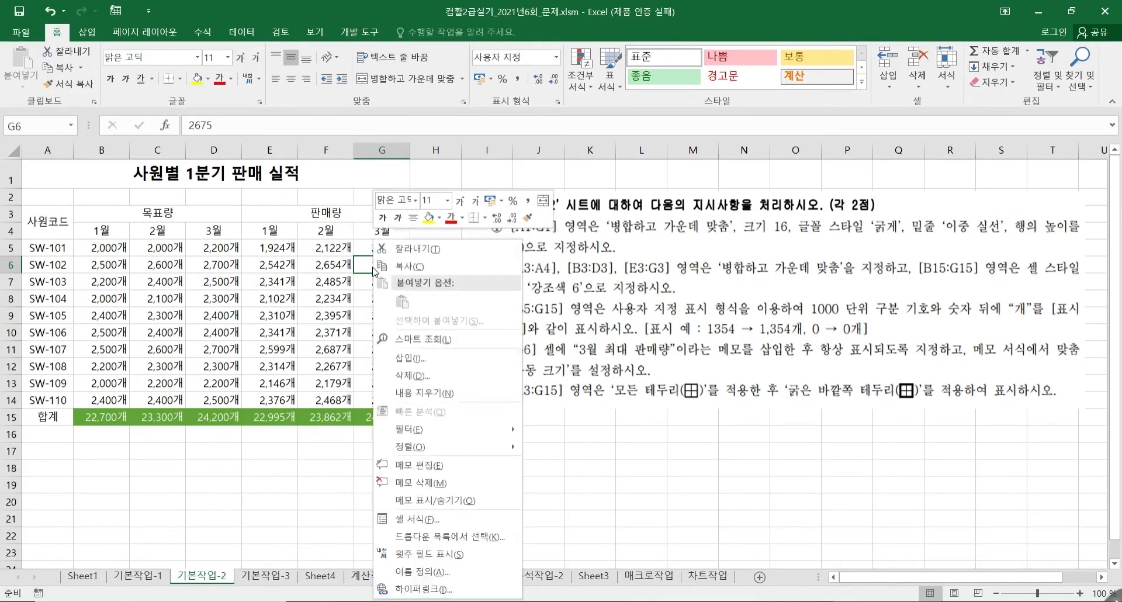
{"action": "left_click", "coordinate": [450, 501]}
{"action": "left_click", "coordinate": [425, 488]}
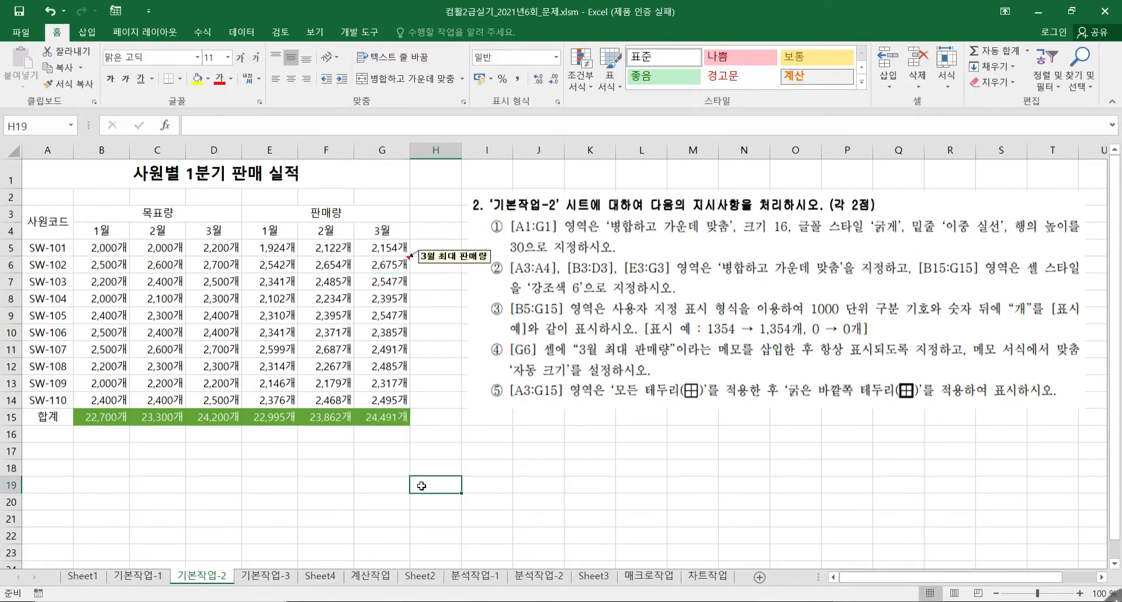
{"action": "left_click", "coordinate": [458, 439]}
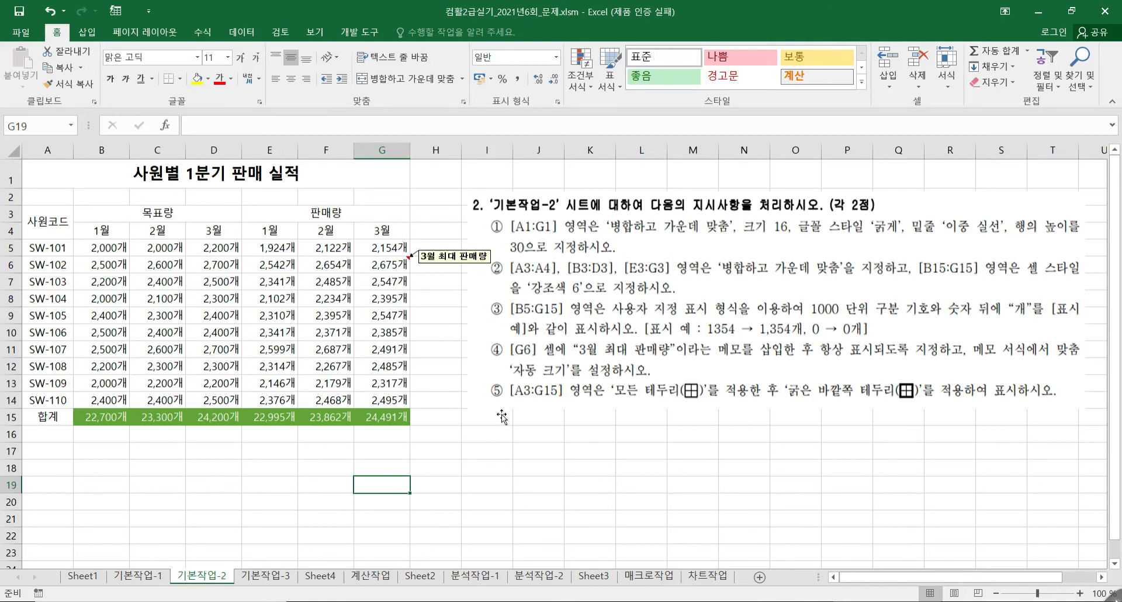
Apply all borders (모든 테두리) and a thick outside border (굵은 바깥쪽 테두리) to A3:G15.
{"action": "left_click", "coordinate": [56, 217]}
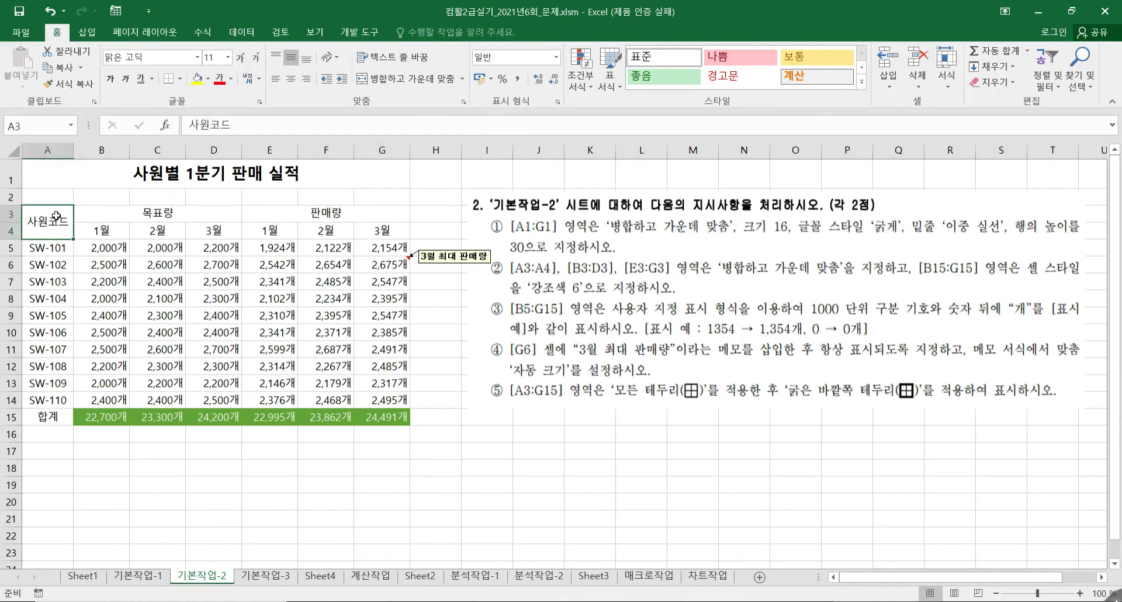
{"action": "left_click_drag", "start_coordinate": [57, 216], "coordinate": [257, 410]}
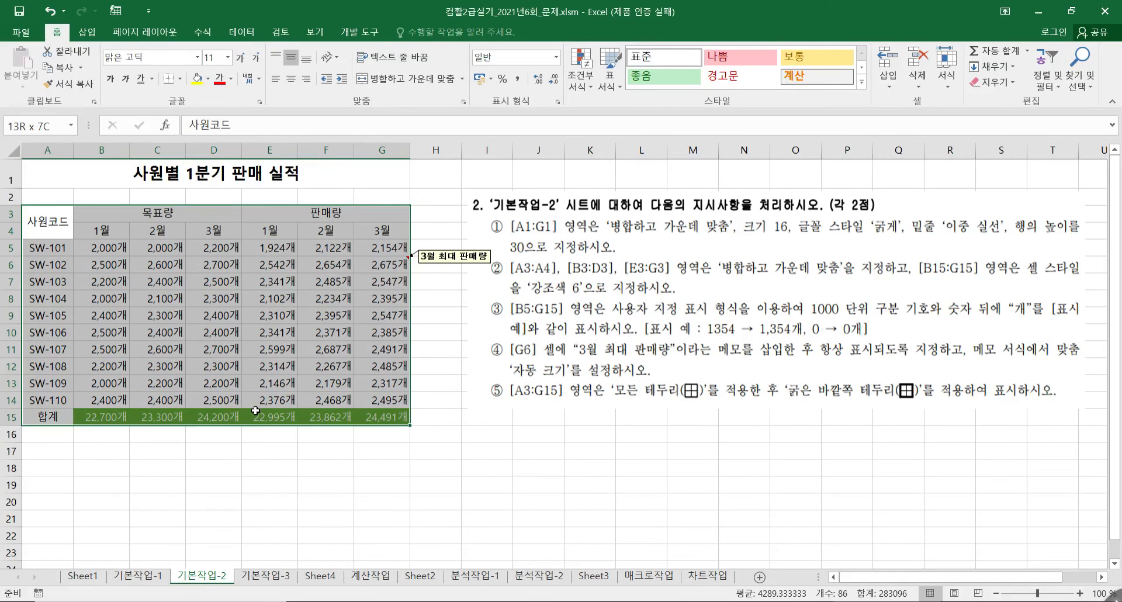
{"action": "left_click", "coordinate": [182, 83]}
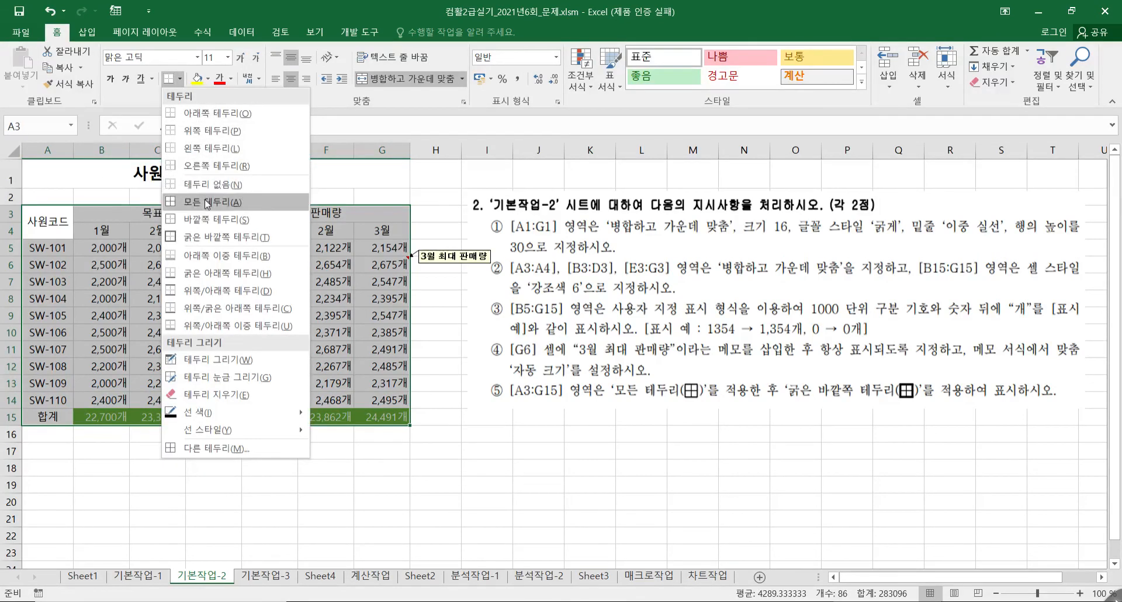
{"action": "left_click", "coordinate": [204, 199]}
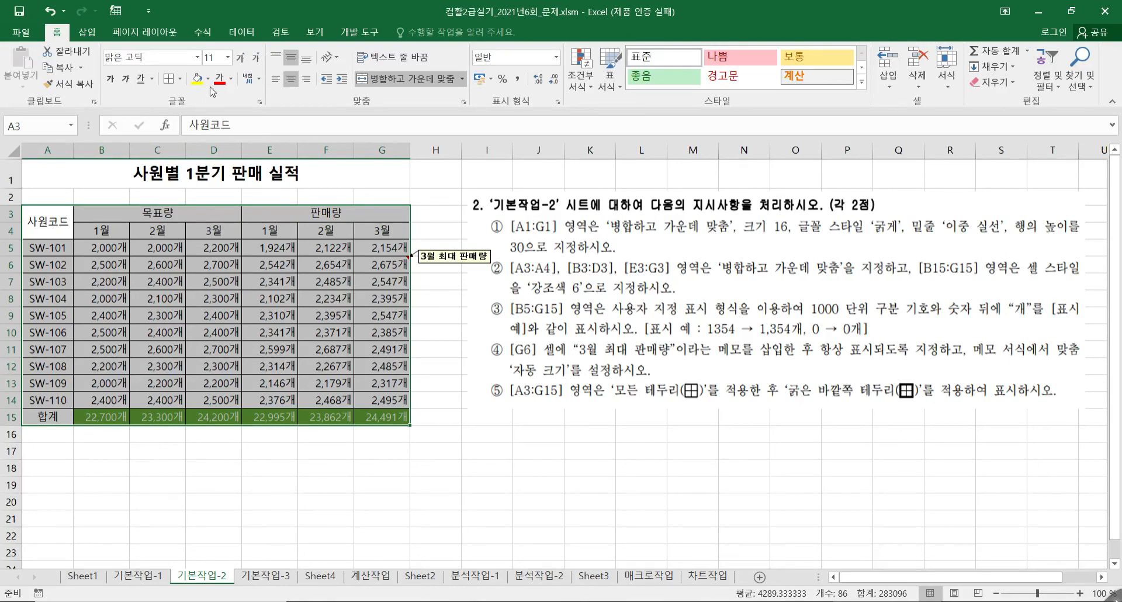
{"action": "left_click", "coordinate": [180, 79]}
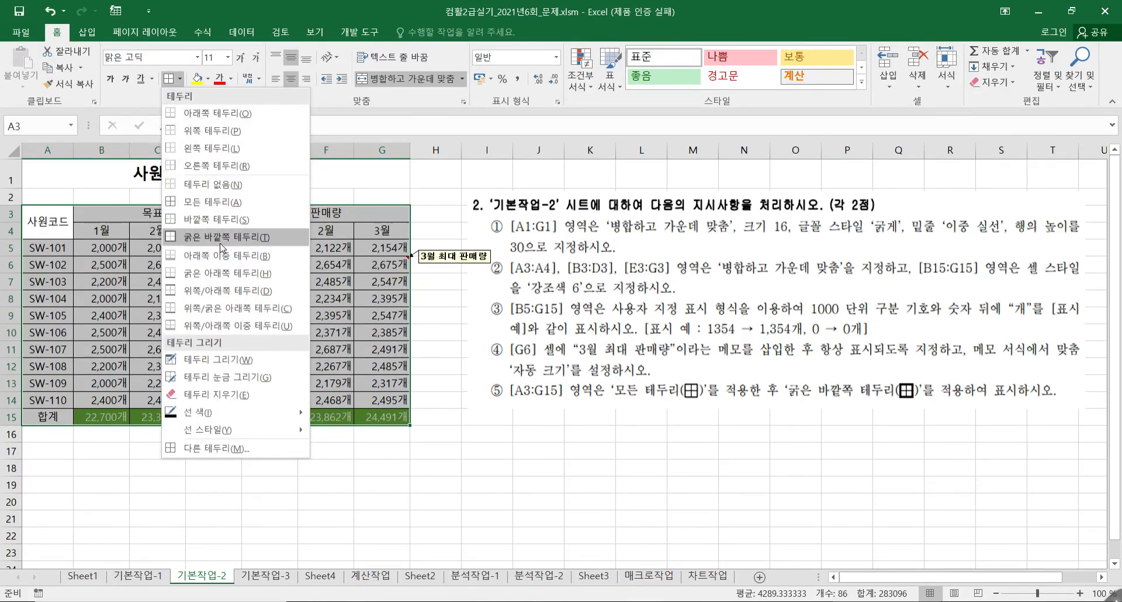
{"action": "left_click", "coordinate": [231, 238]}
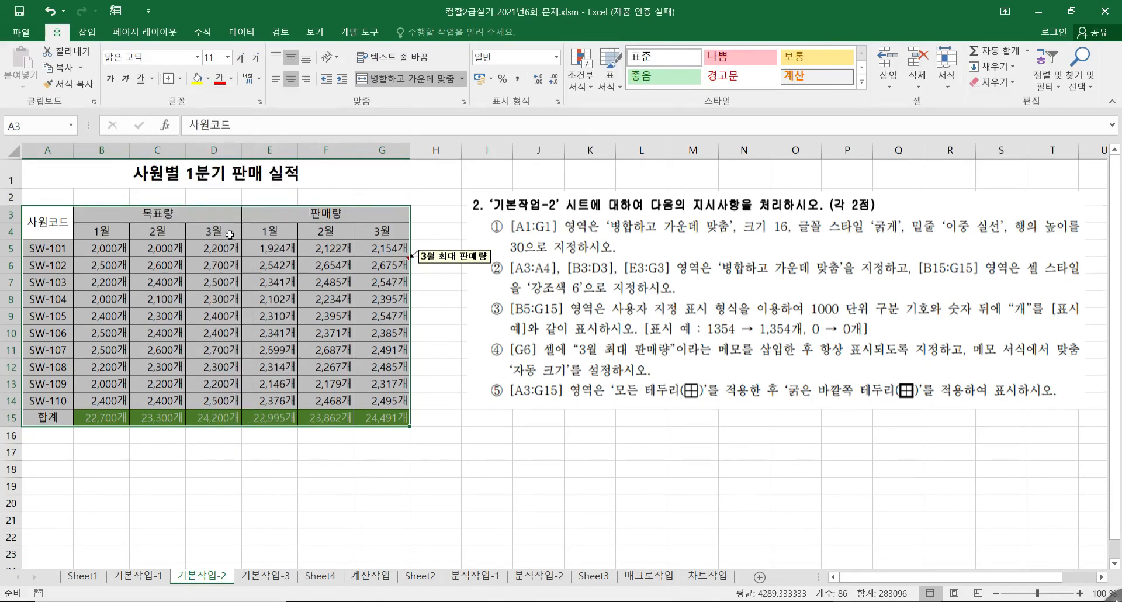
{"action": "left_click", "coordinate": [249, 455]}
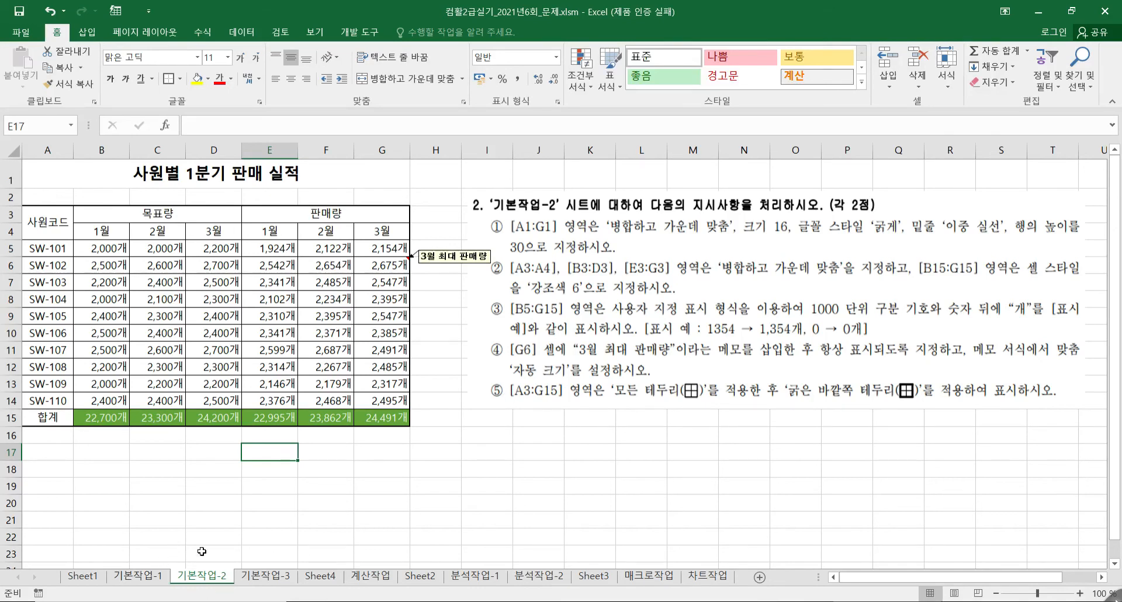
Switch to the 기본작업-3 sheet and select the data range A4:F15 without the header row.
{"action": "left_click", "coordinate": [270, 578]}
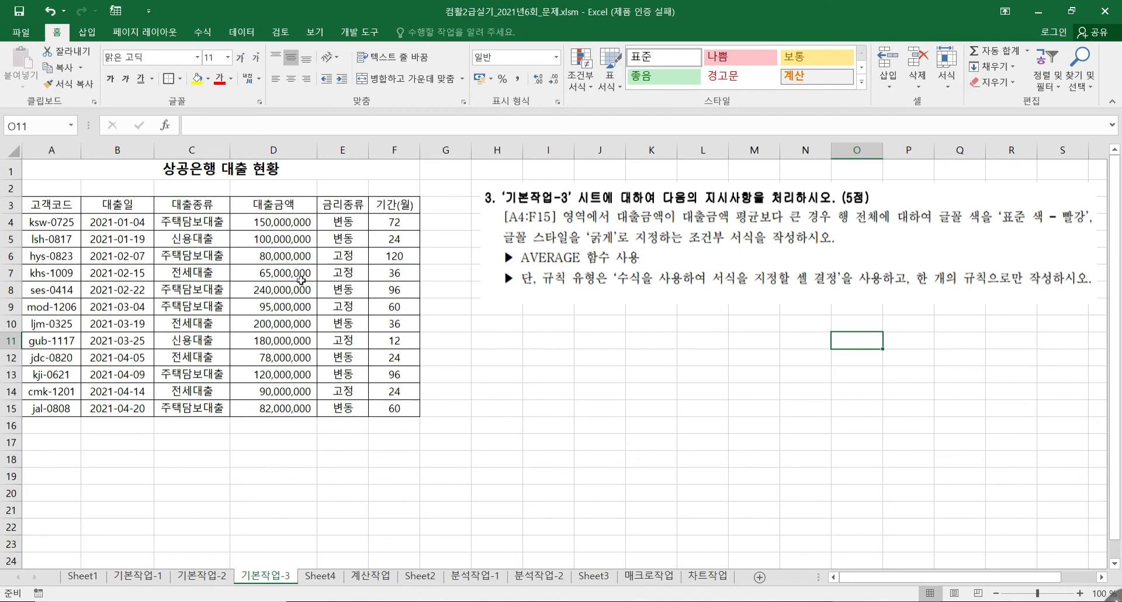
{"action": "left_click", "coordinate": [59, 222]}
{"action": "left_click_drag", "start_coordinate": [59, 223], "coordinate": [382, 408]}
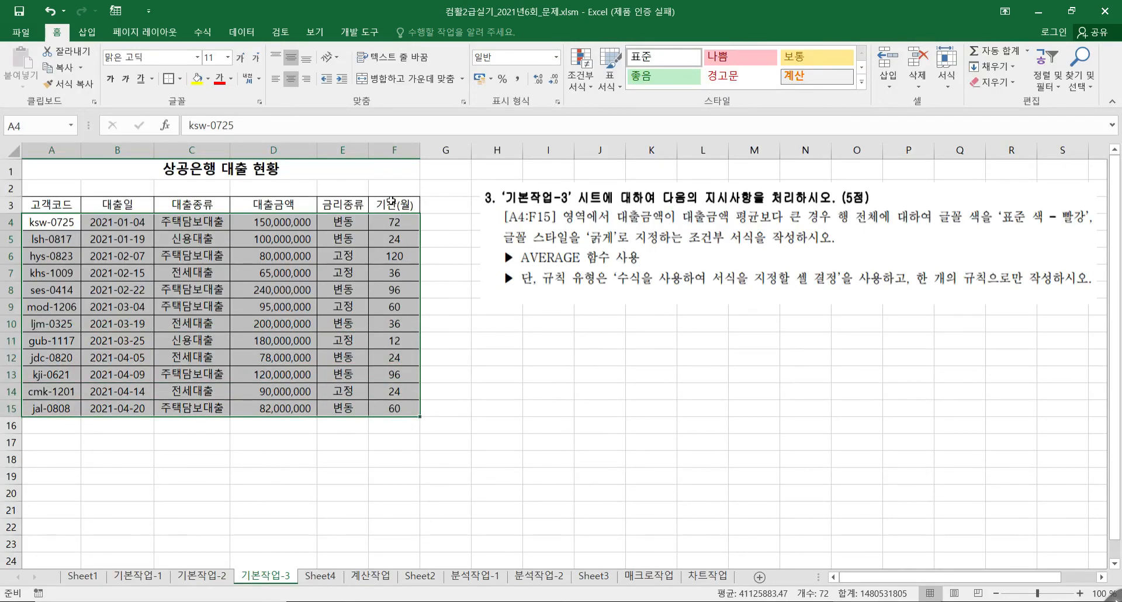
{"action": "left_click_drag", "start_coordinate": [53, 208], "coordinate": [385, 408]}
{"action": "left_click_drag", "start_coordinate": [46, 225], "coordinate": [374, 408]}
{"action": "type", "text": "`"}
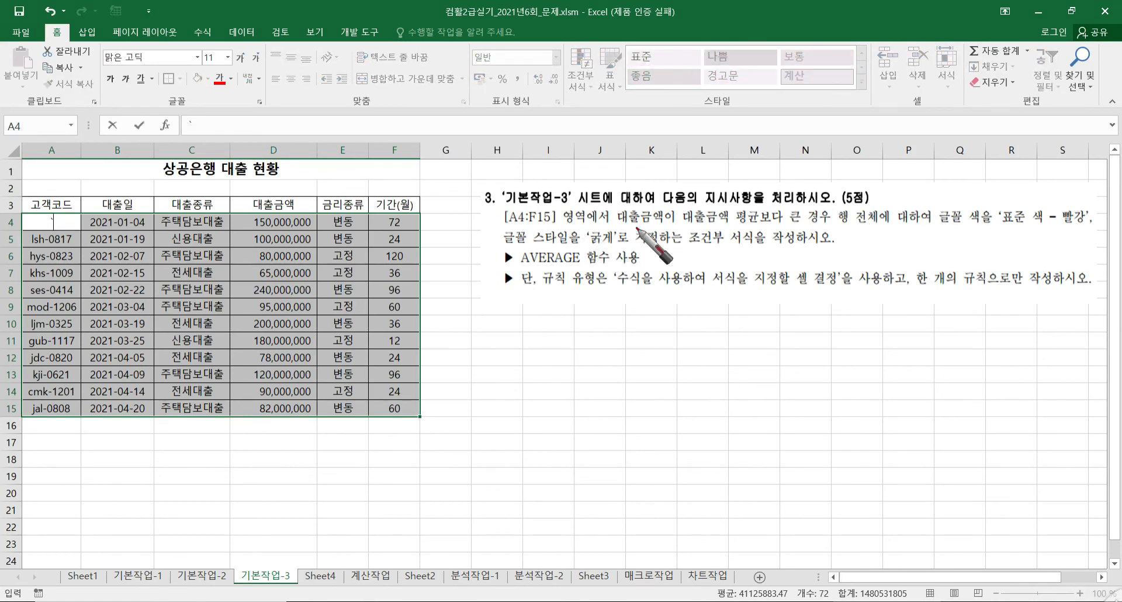
{"action": "left_click_drag", "start_coordinate": [617, 225], "coordinate": [759, 224]}
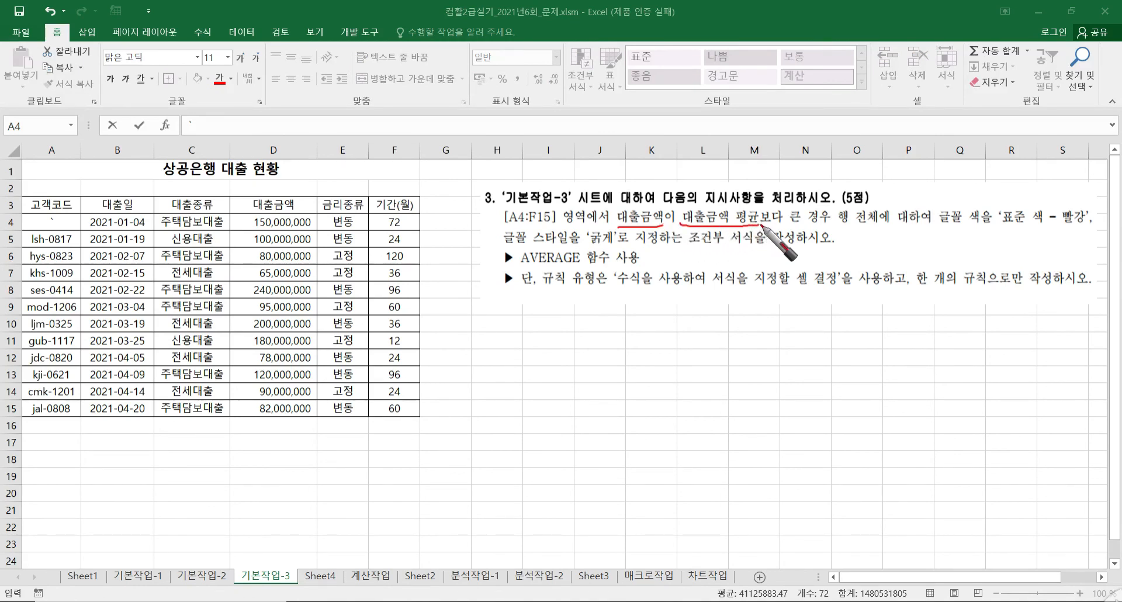
{"action": "left_click_drag", "start_coordinate": [517, 268], "coordinate": [577, 270]}
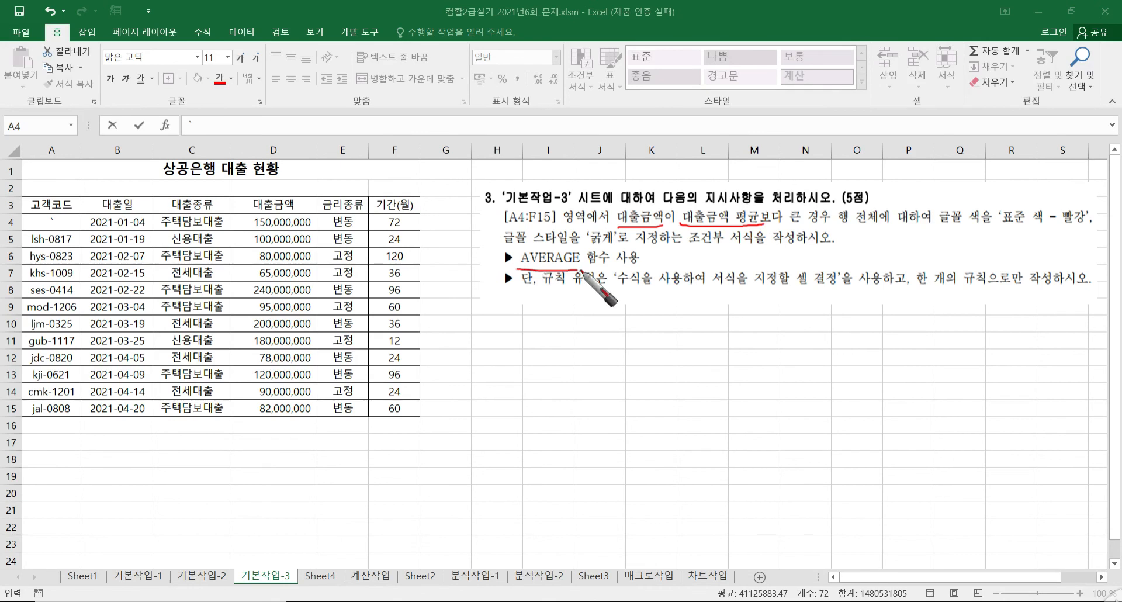
{"action": "mouse_move", "coordinate": [790, 224]}
{"action": "left_mouse_down"}
{"action": "mouse_move", "coordinate": [790, 205]}
{"action": "mouse_move", "coordinate": [814, 228]}
{"action": "left_mouse_up"}
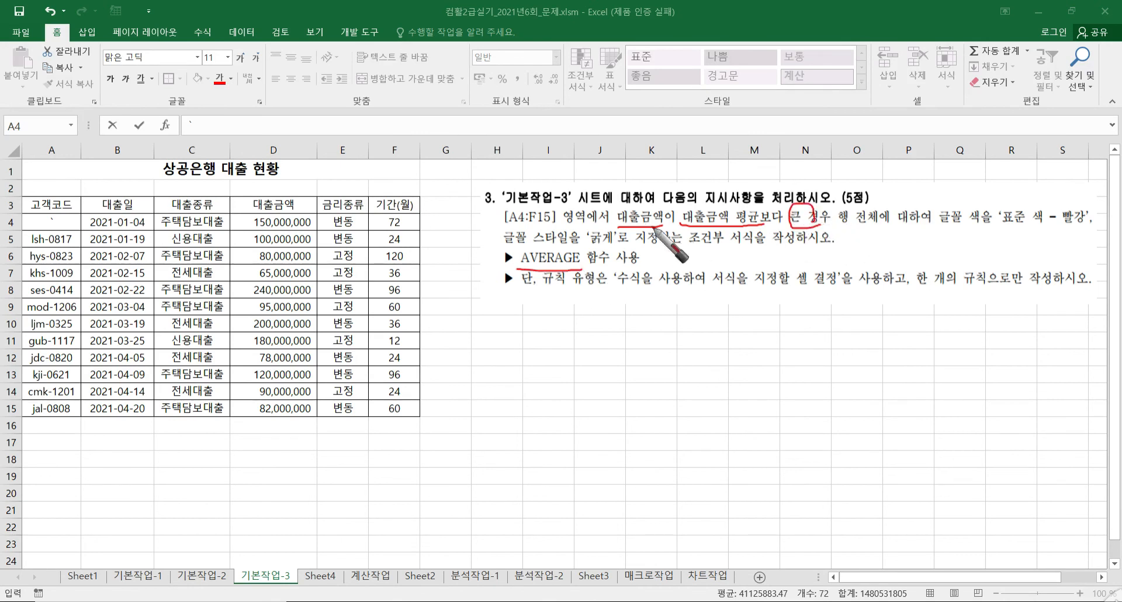
{"action": "mouse_move", "coordinate": [659, 200]}
{"action": "left_mouse_down"}
{"action": "mouse_move", "coordinate": [676, 218]}
{"action": "mouse_move", "coordinate": [653, 249]}
{"action": "left_mouse_up"}
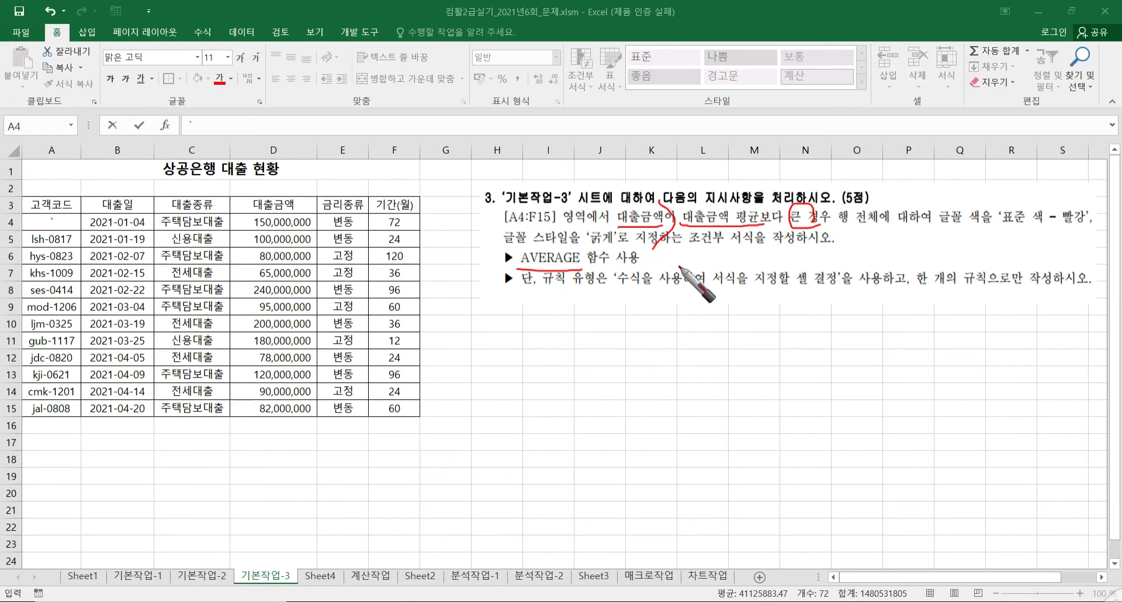
{"action": "key", "text": "Escape"}
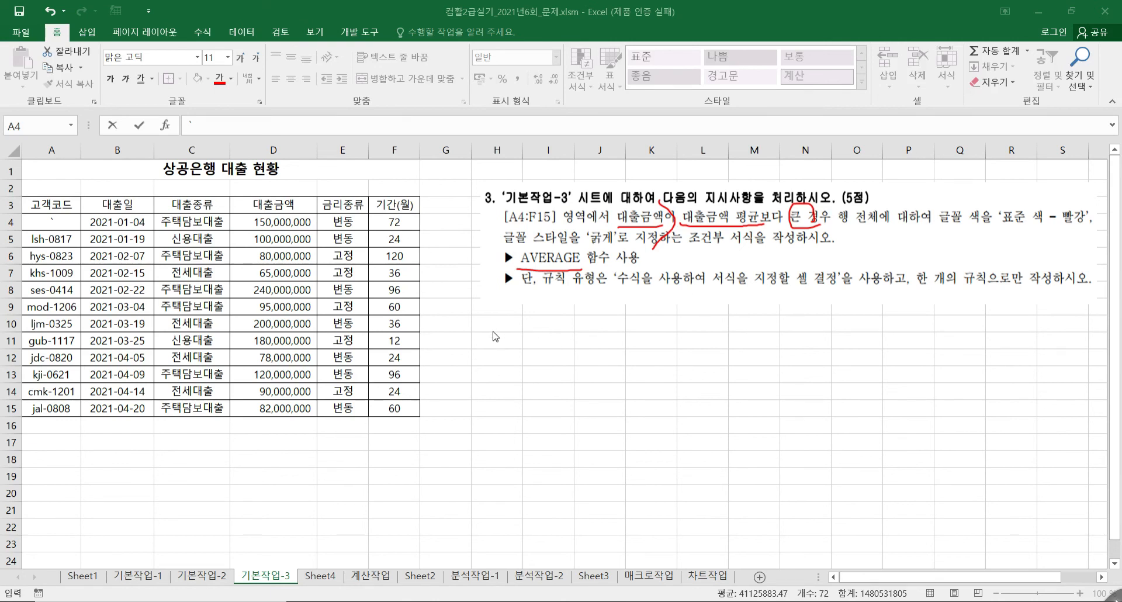
{"action": "key", "text": "ctrl+shift+End"}
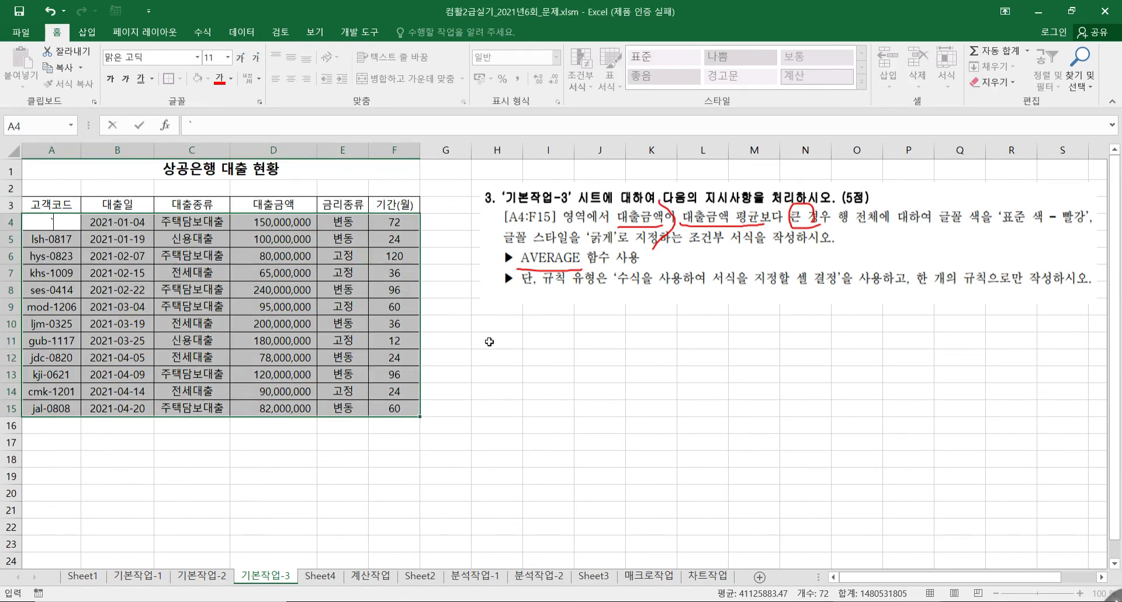
{"action": "key", "text": "Escape"}
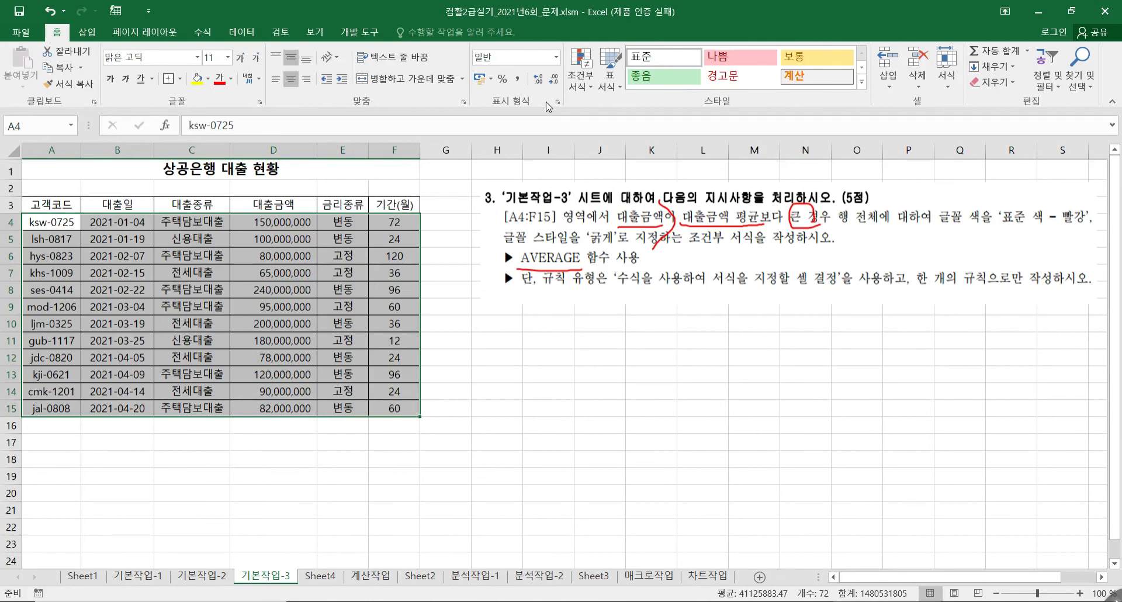
Start a new conditional formatting rule for A4:F15 of the type 수식을 사용하여 서식을 지정할 셀 결정.
{"action": "left_click", "coordinate": [581, 82]}
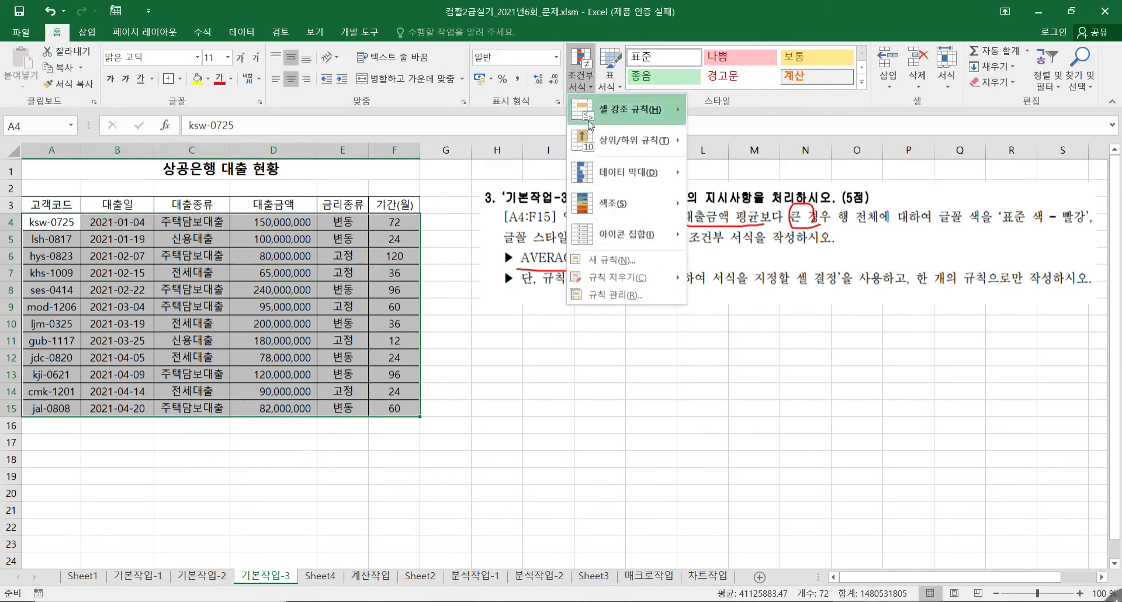
{"action": "left_click", "coordinate": [604, 267]}
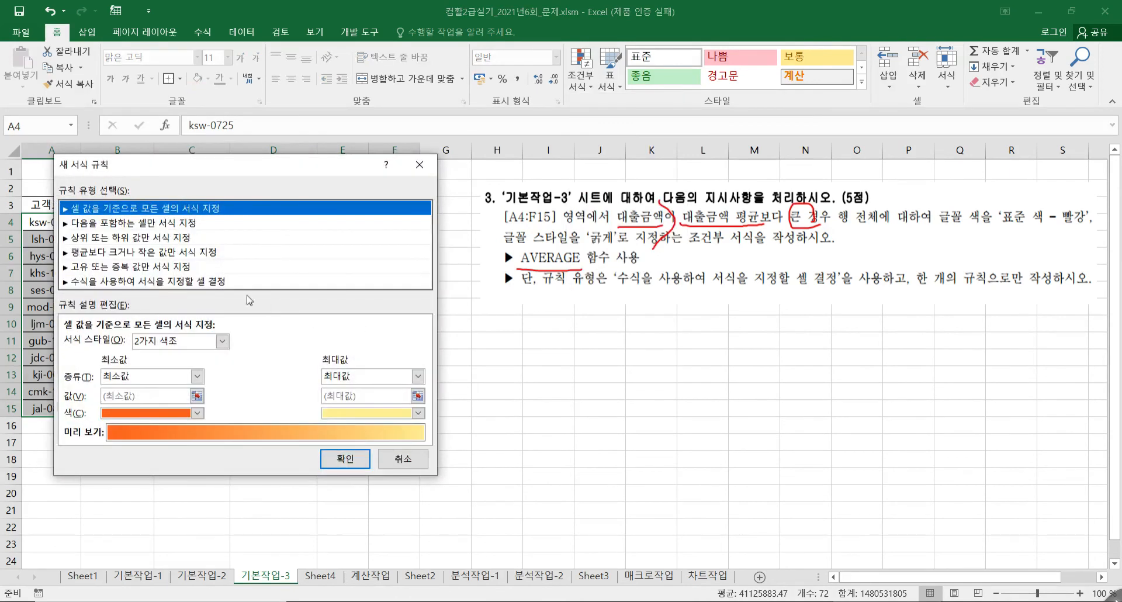
{"action": "left_click", "coordinate": [222, 282]}
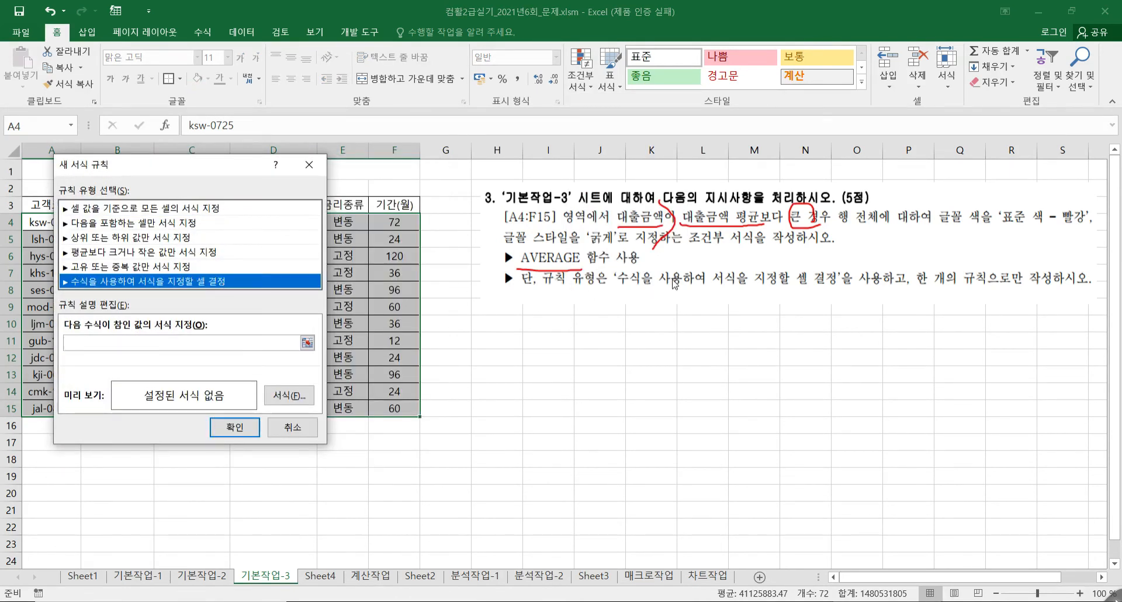
{"action": "left_click_drag", "start_coordinate": [183, 175], "coordinate": [292, 279]}
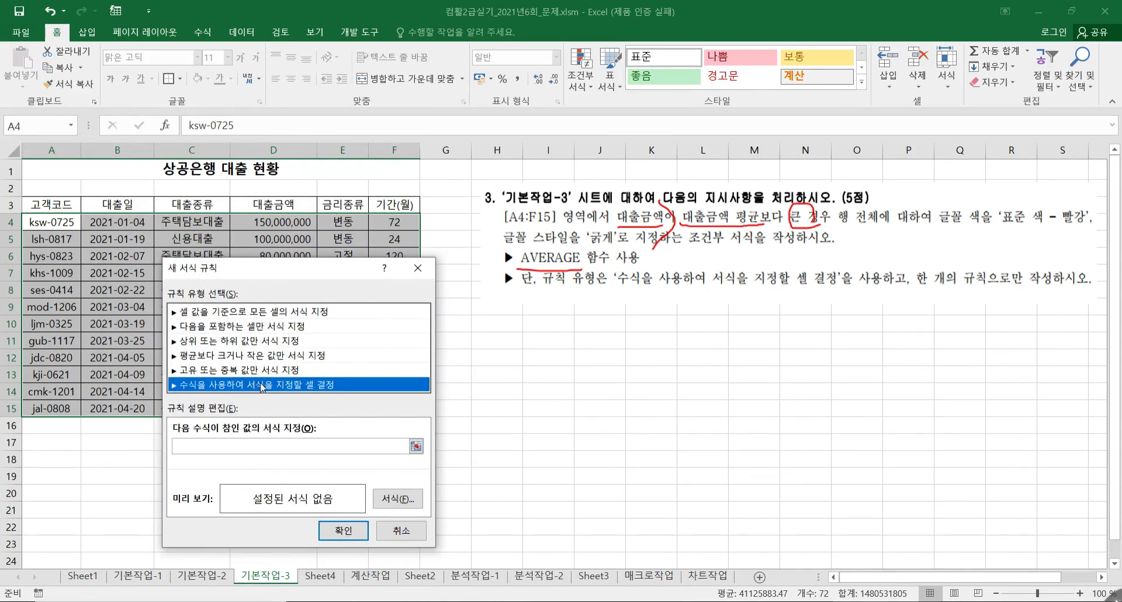
Enter =$D4>AVERAGE($D$4:$D$15) as the formula of the new formatting rule.
{"action": "left_click", "coordinate": [221, 447]}
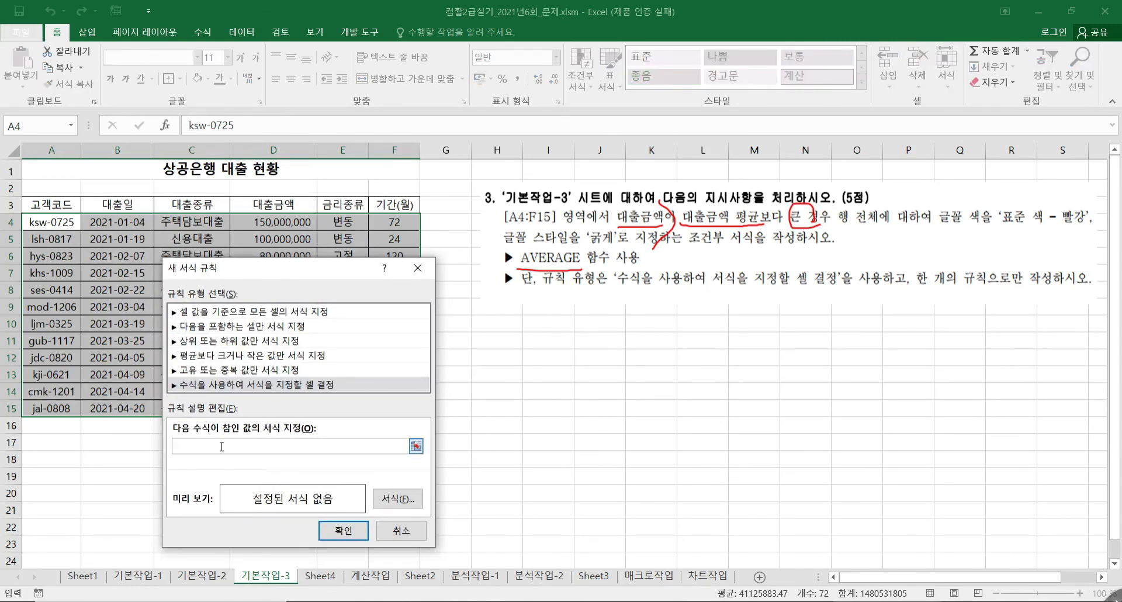
{"action": "type", "text": "="}
{"action": "left_click", "coordinate": [283, 223]}
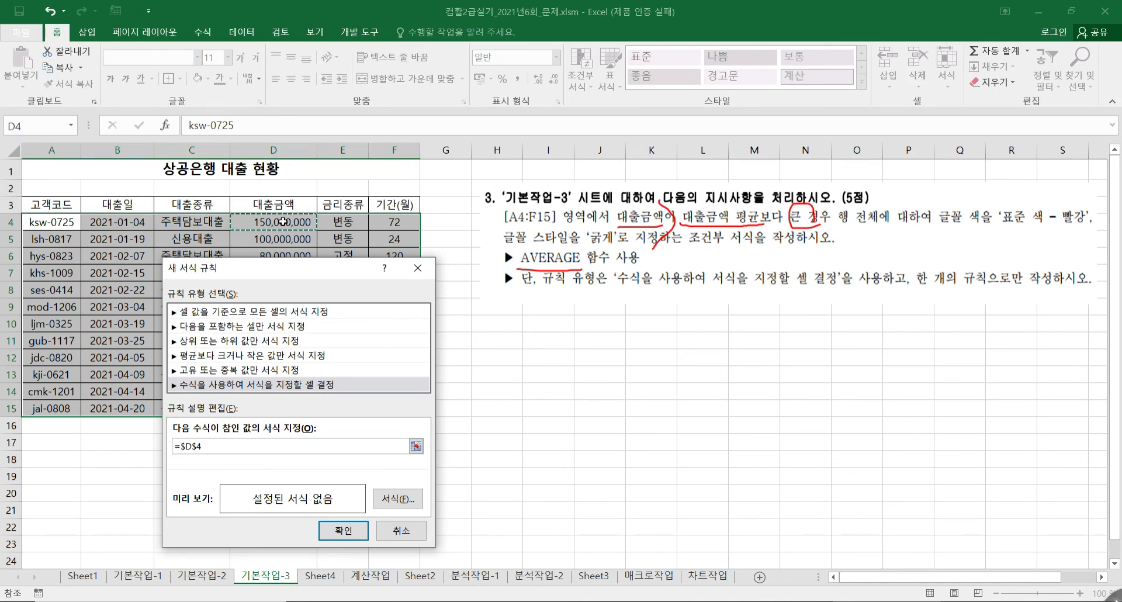
{"action": "left_click_drag", "start_coordinate": [308, 278], "coordinate": [525, 248]}
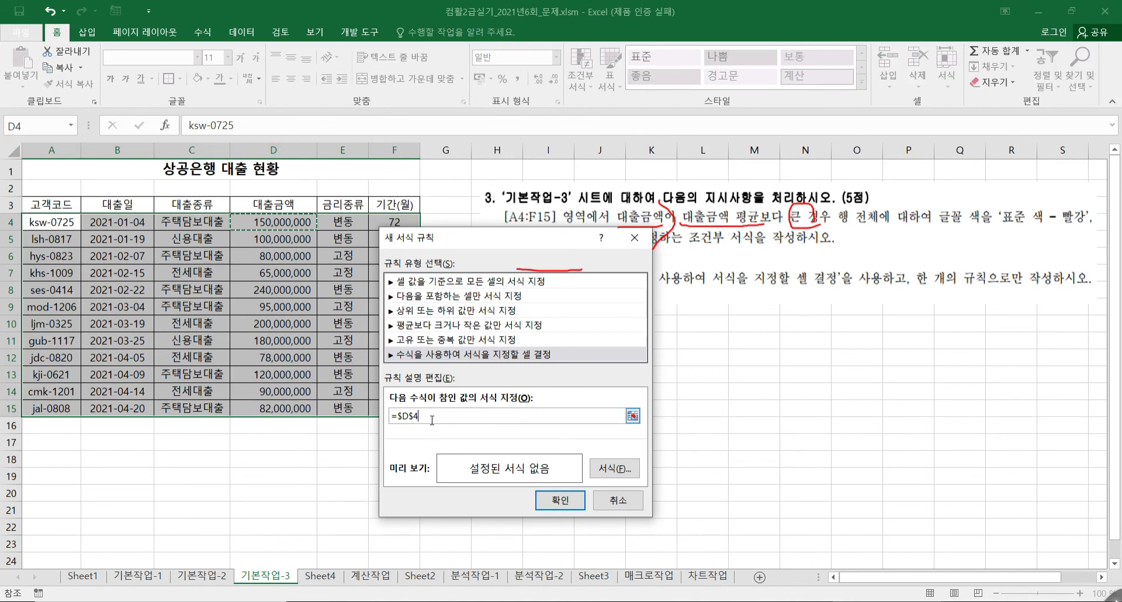
{"action": "key", "text": "F4"}
{"action": "type", "text": ">"}
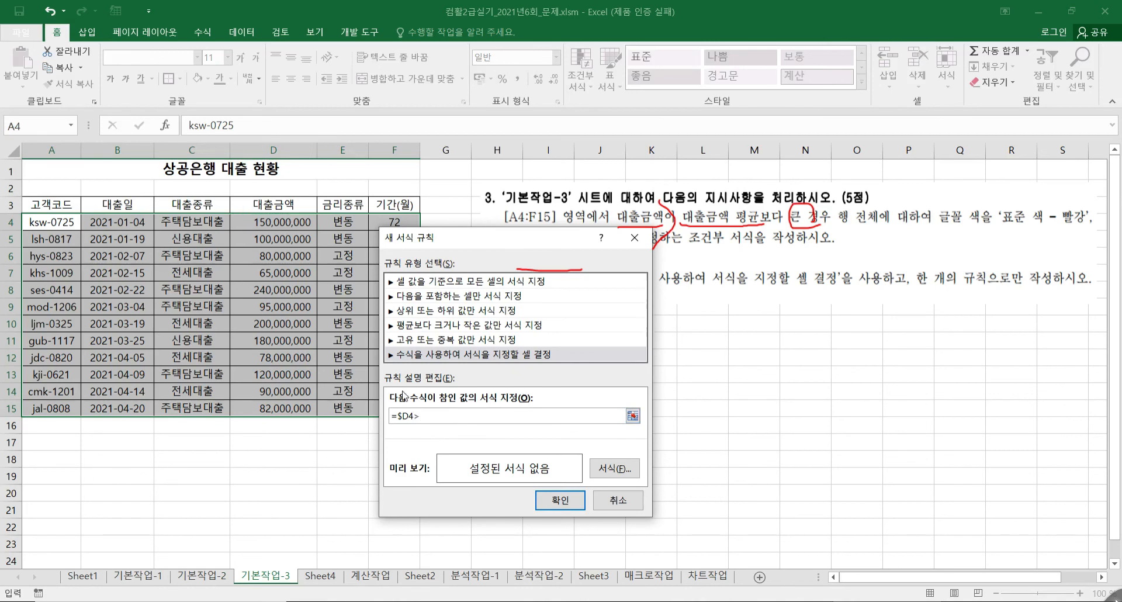
{"action": "left_click_drag", "start_coordinate": [482, 242], "coordinate": [513, 281]}
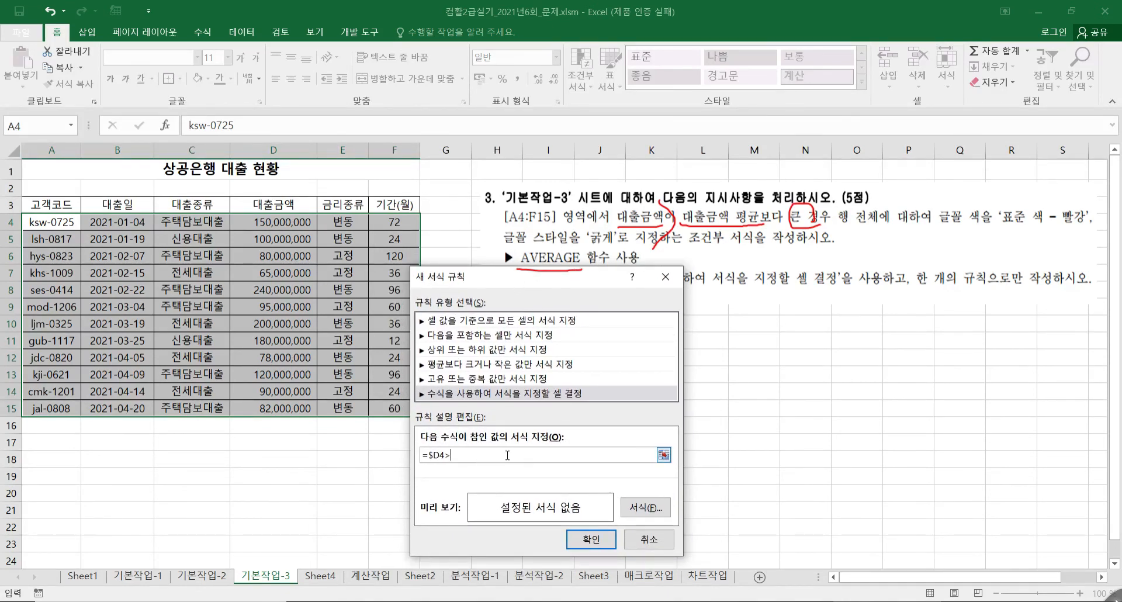
{"action": "type", "text": "ㅁ"}
{"action": "key", "text": "BackSpace"}
{"action": "type", "text": "AVERAGE("}
{"action": "left_click_drag", "start_coordinate": [265, 220], "coordinate": [272, 410]}
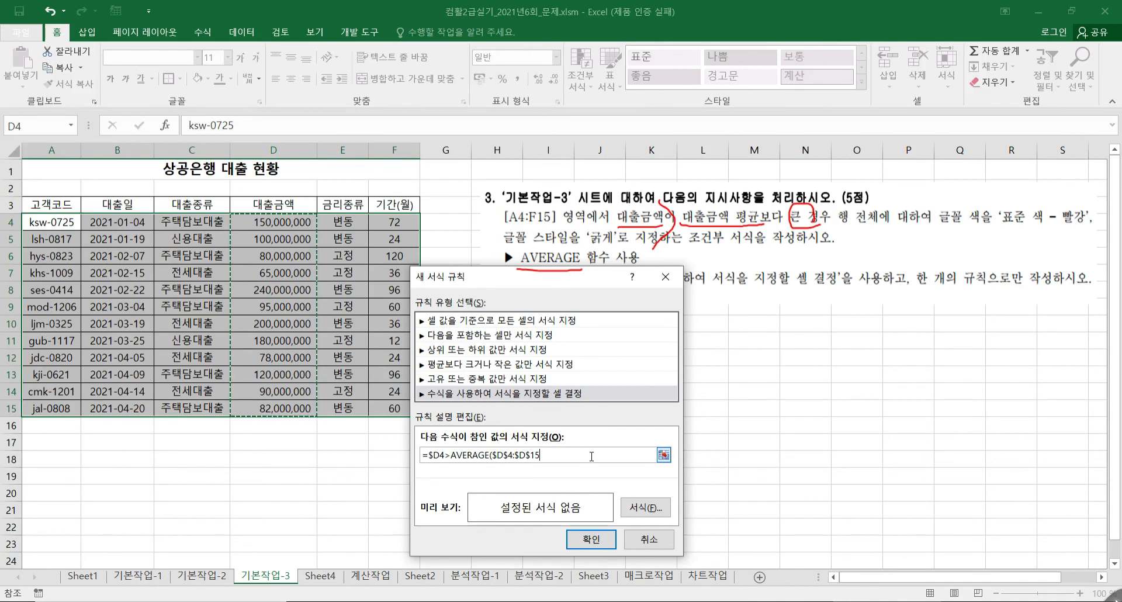
{"action": "type", "text": ")"}
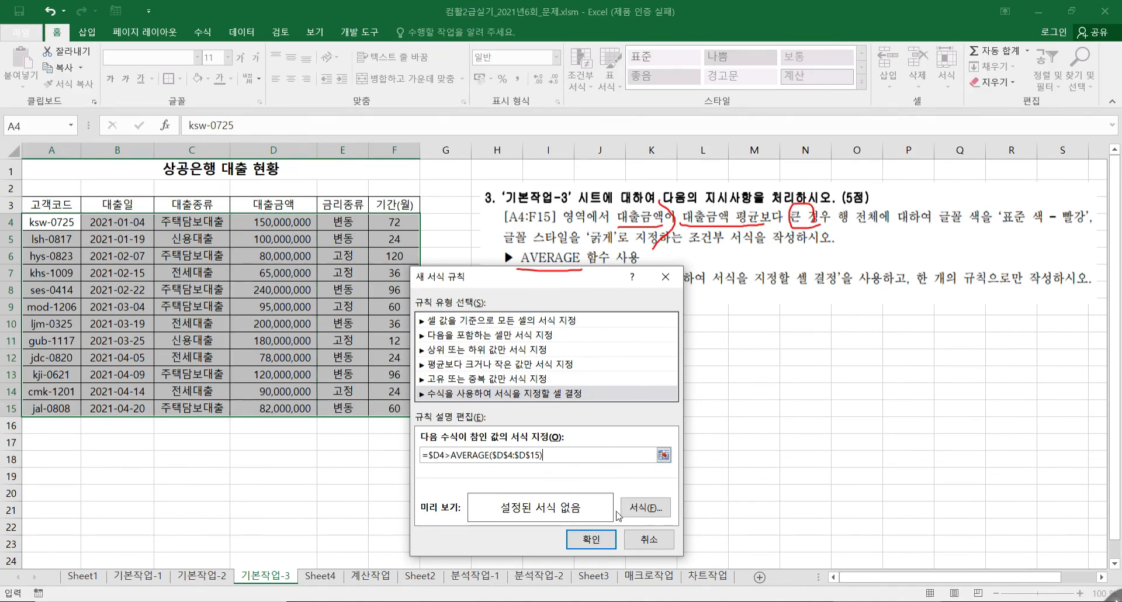
Set the rule's font format to bold (굵게) and standard red (표준 색 - 빨강), and apply the rule to A4:F15.
{"action": "left_click", "coordinate": [652, 510]}
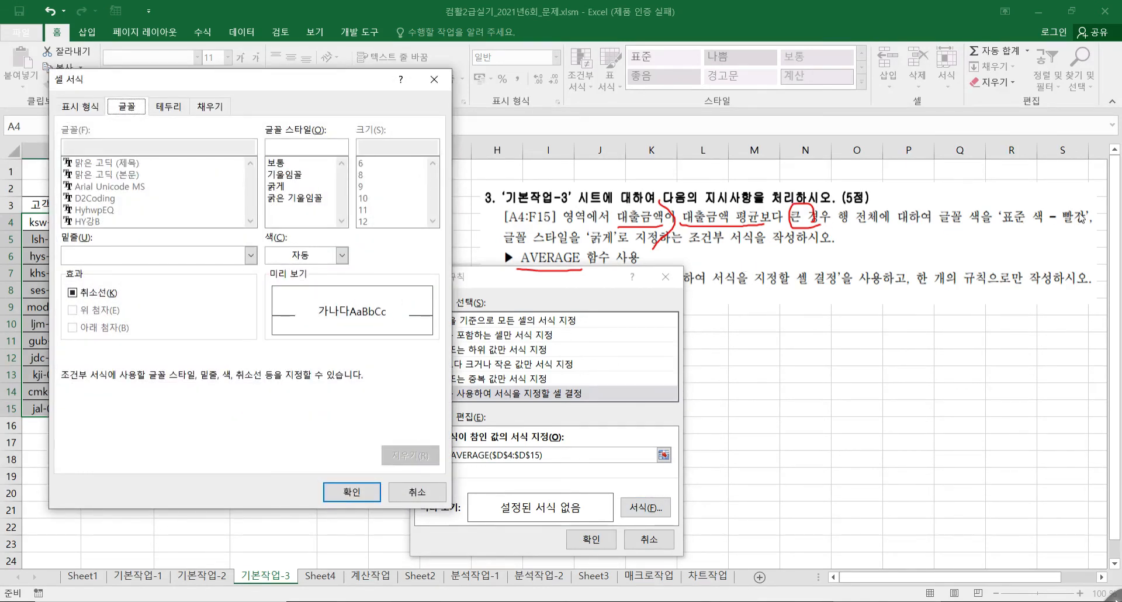
{"action": "left_click", "coordinate": [275, 185]}
{"action": "left_click", "coordinate": [313, 257]}
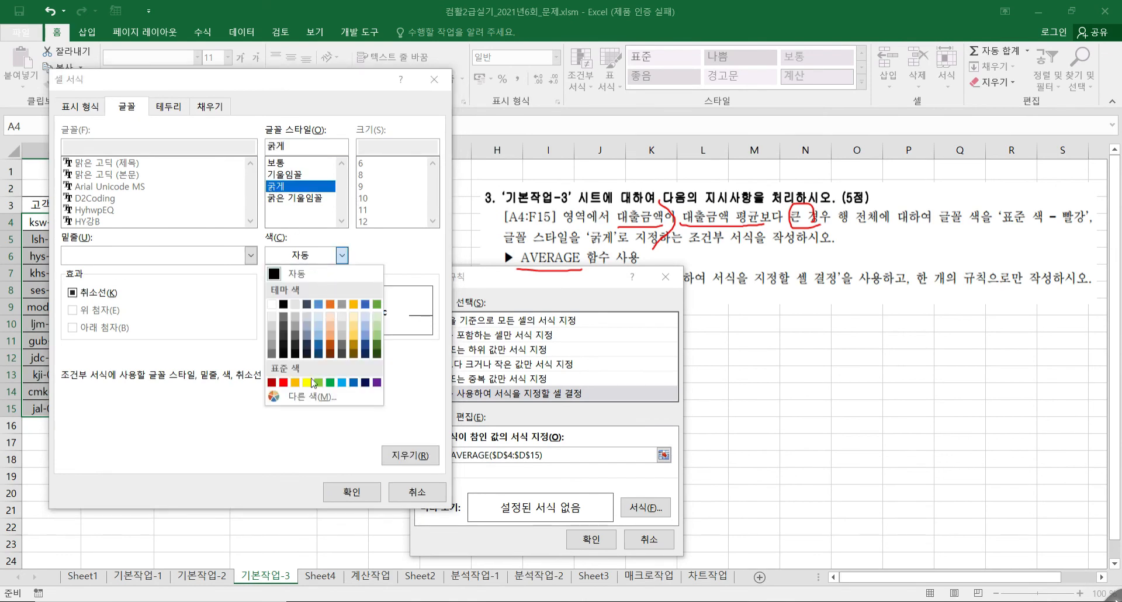
{"action": "left_click", "coordinate": [283, 382]}
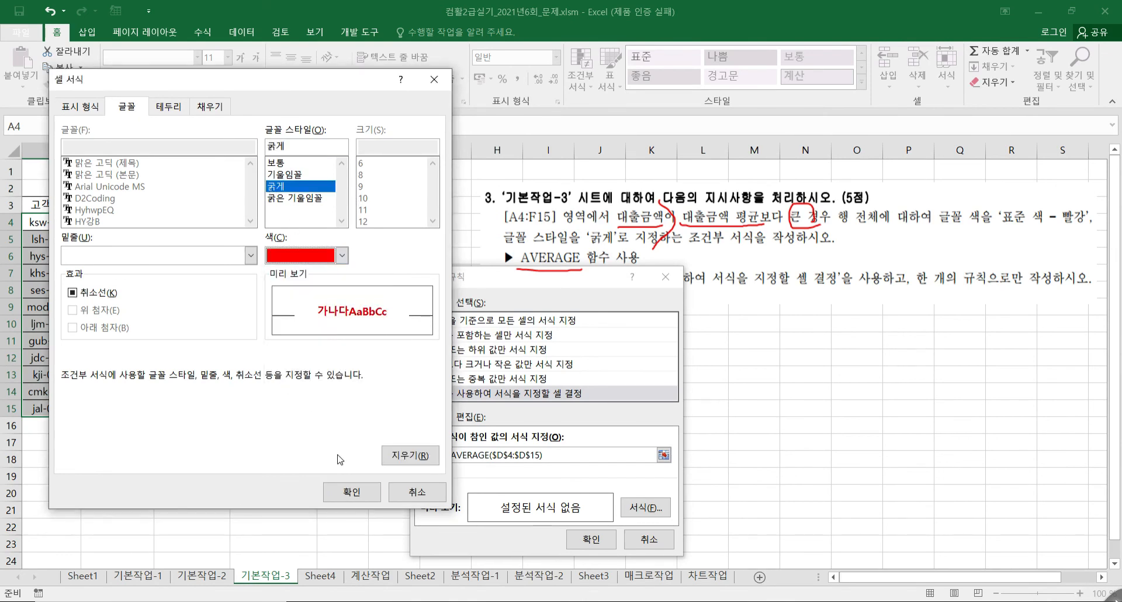
{"action": "left_click", "coordinate": [358, 498]}
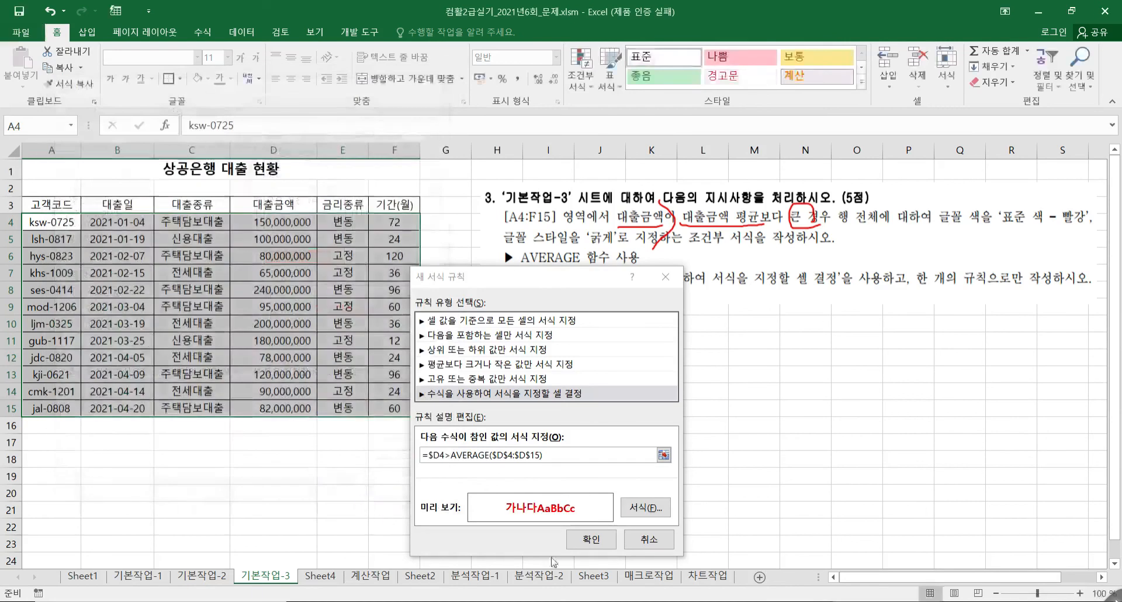
{"action": "left_click", "coordinate": [589, 539]}
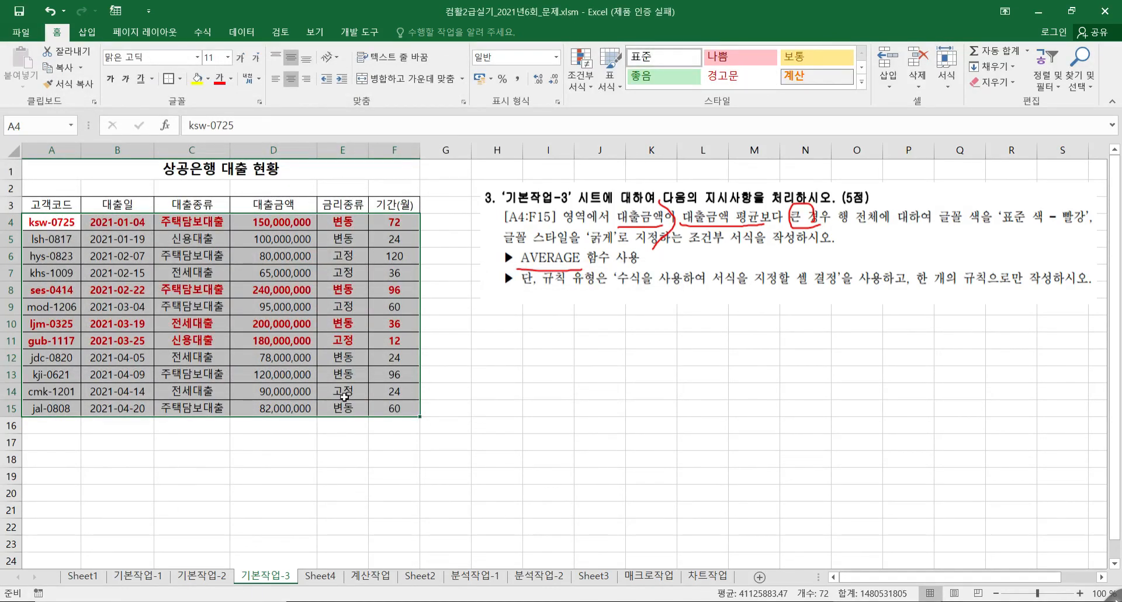
{"action": "left_click", "coordinate": [320, 439]}
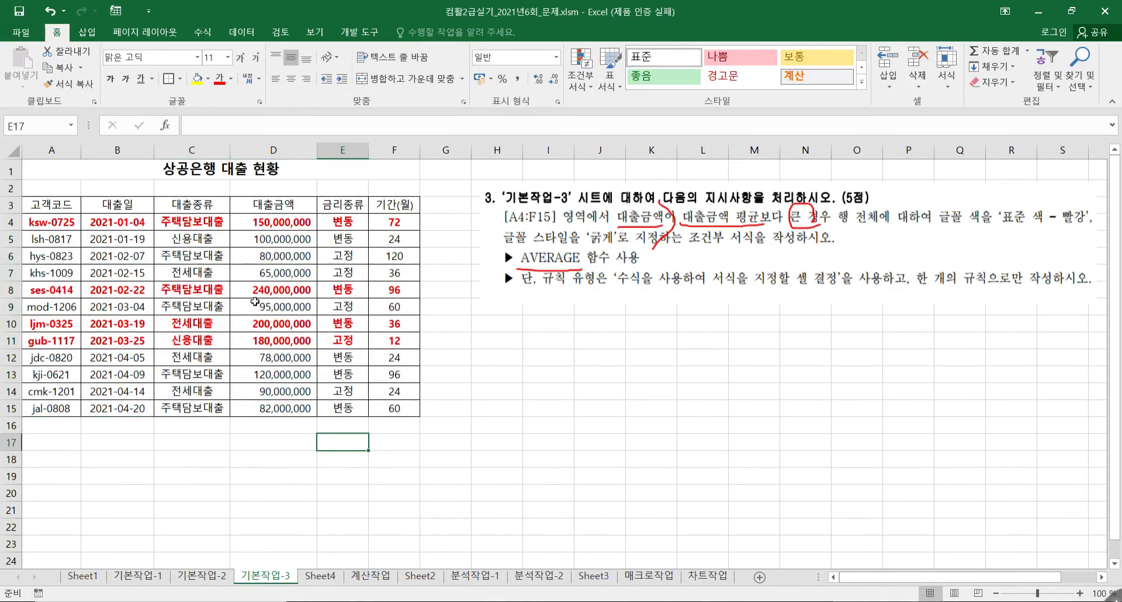